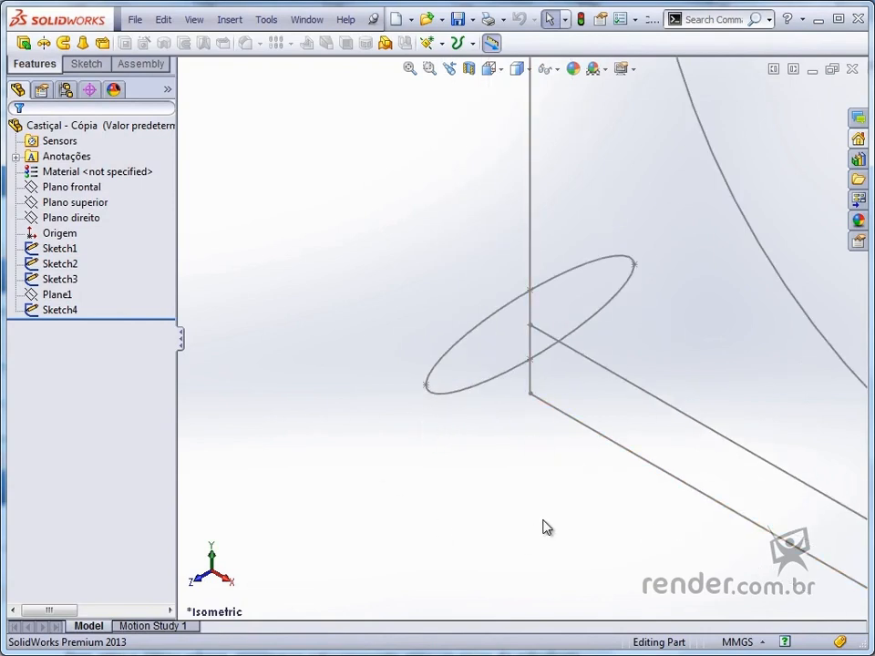
Step: Create a new part and start a sketch on the Front plane
key(f)
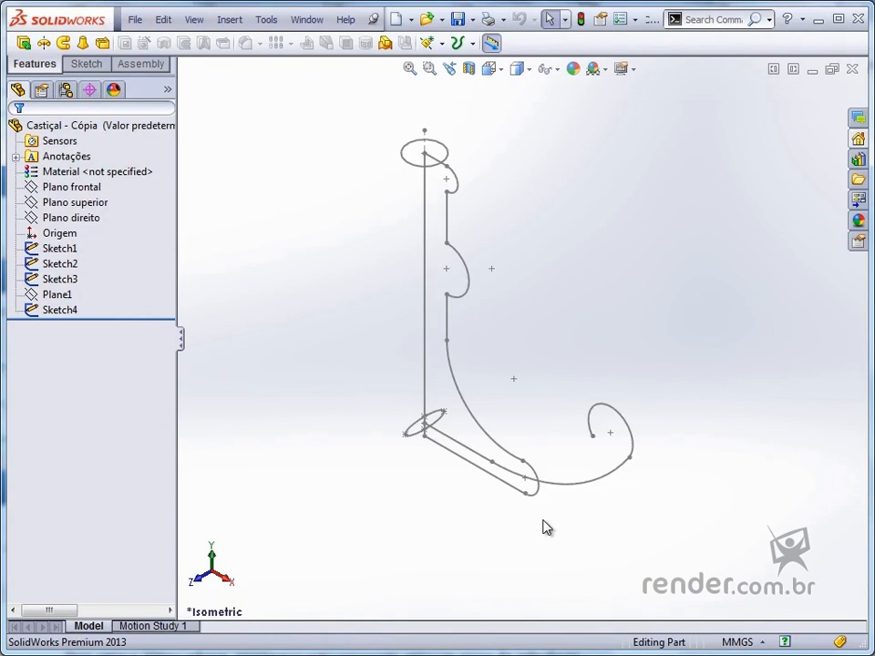
click(395, 20)
click(450, 397)
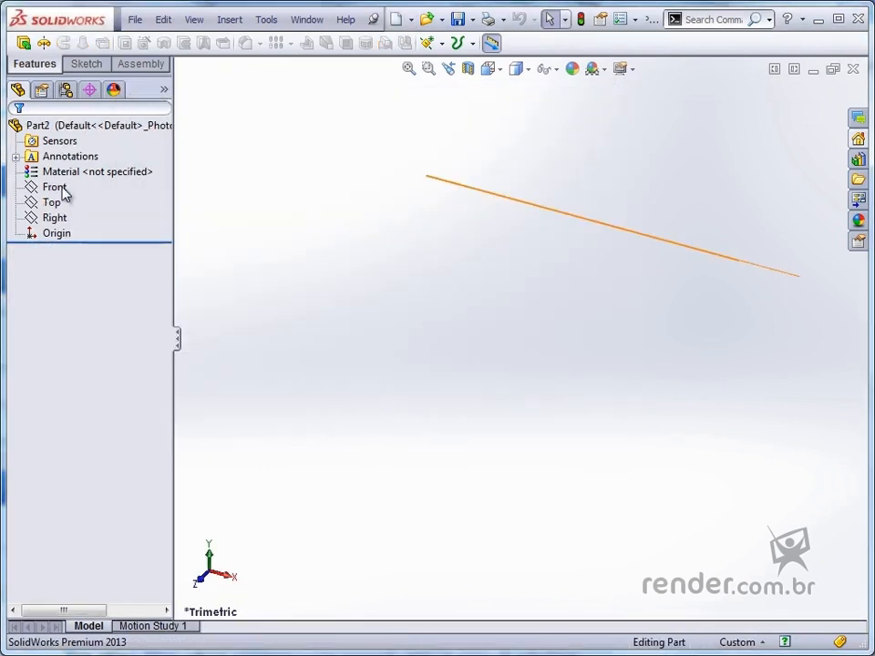
click(57, 188)
click(71, 163)
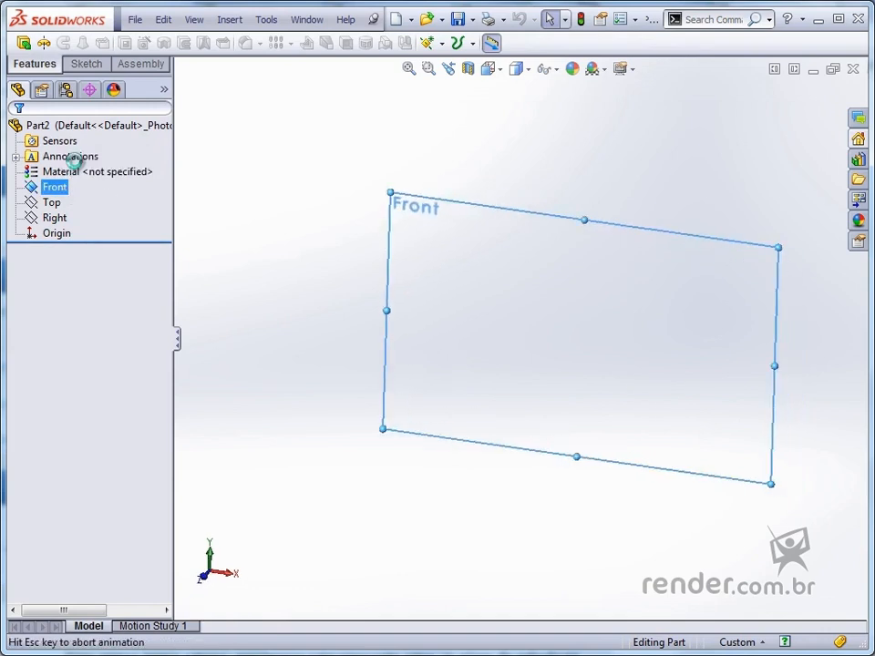
Step: Draw a vertical centerline upward from the origin as the profile's axis
click(102, 43)
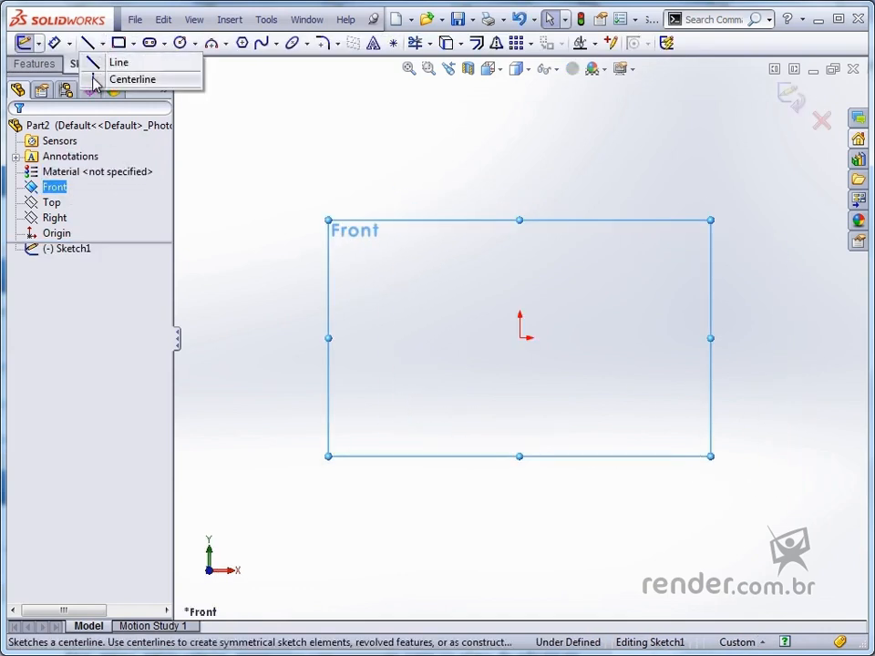
click(110, 79)
click(520, 339)
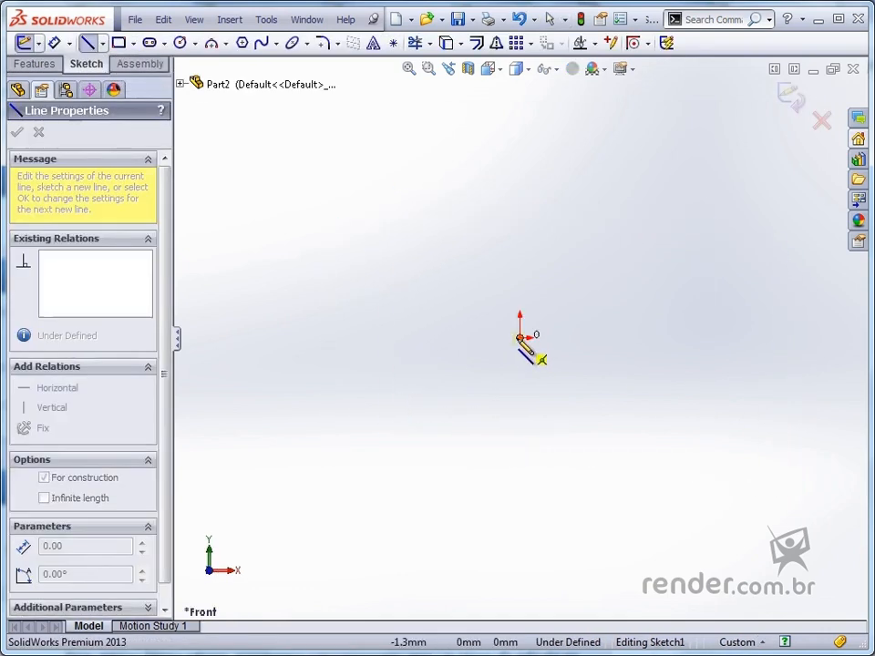
click(519, 123)
key(Escape)
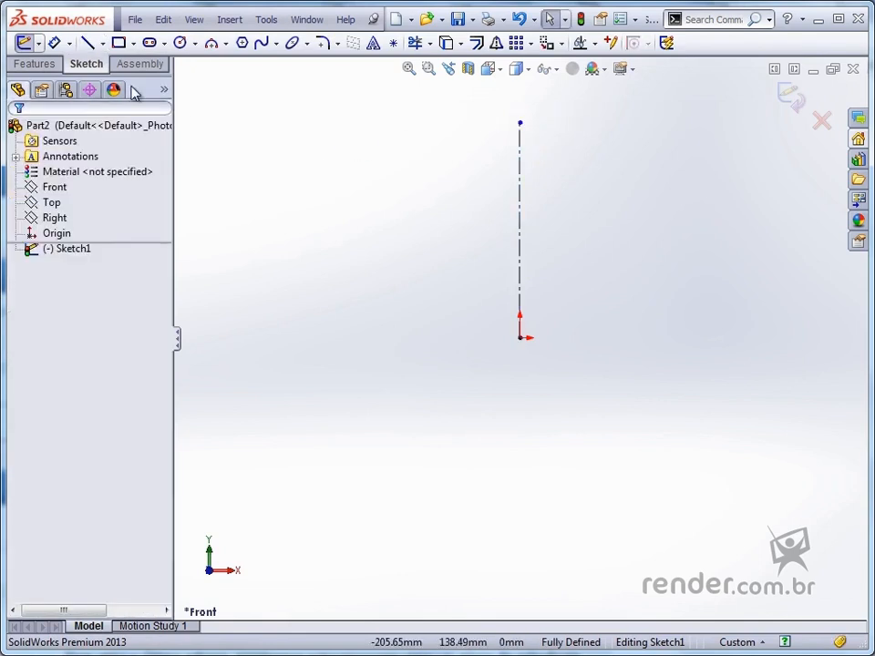
Step: Sketch a horizontal base line about 75 mm long ending at the origin, continued by a vertical line about 115 mm up the centerline
click(91, 45)
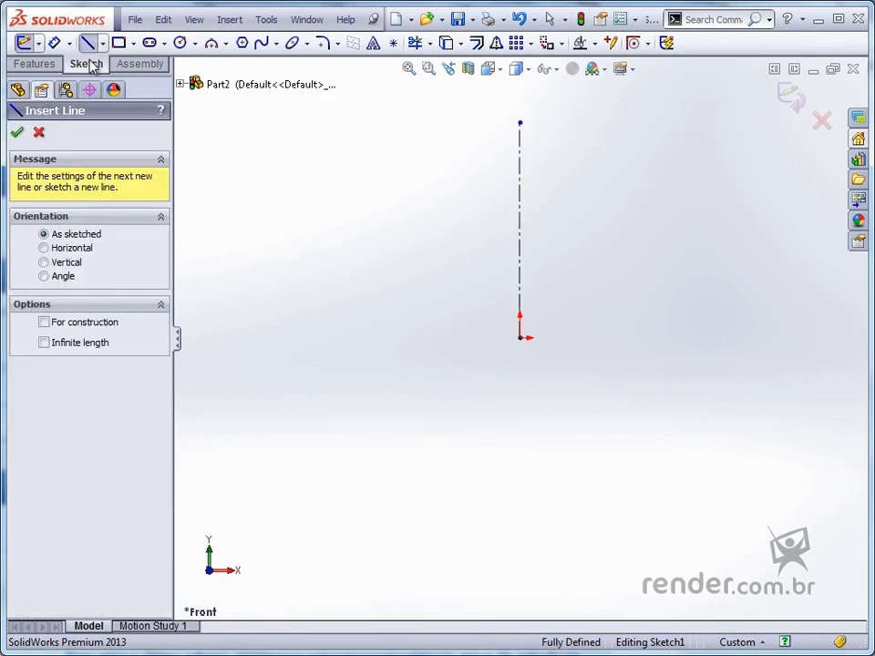
click(643, 339)
click(522, 339)
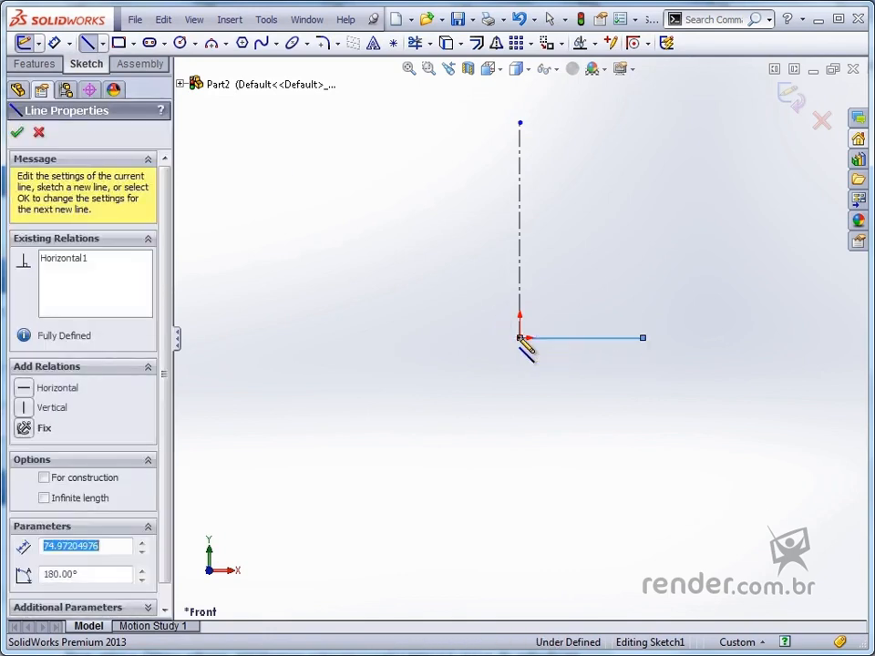
click(519, 150)
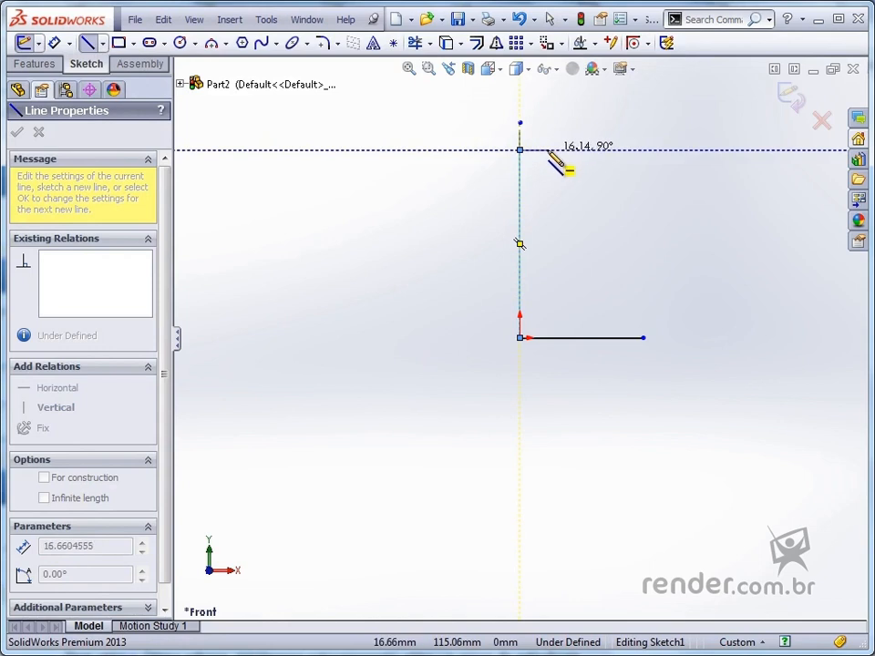
Step: Continue the profile with a top edge about 24 mm wide, two semicircles of about 6.25 and 11.5 mm radius, and verticals about 22 and 21 mm
click(559, 152)
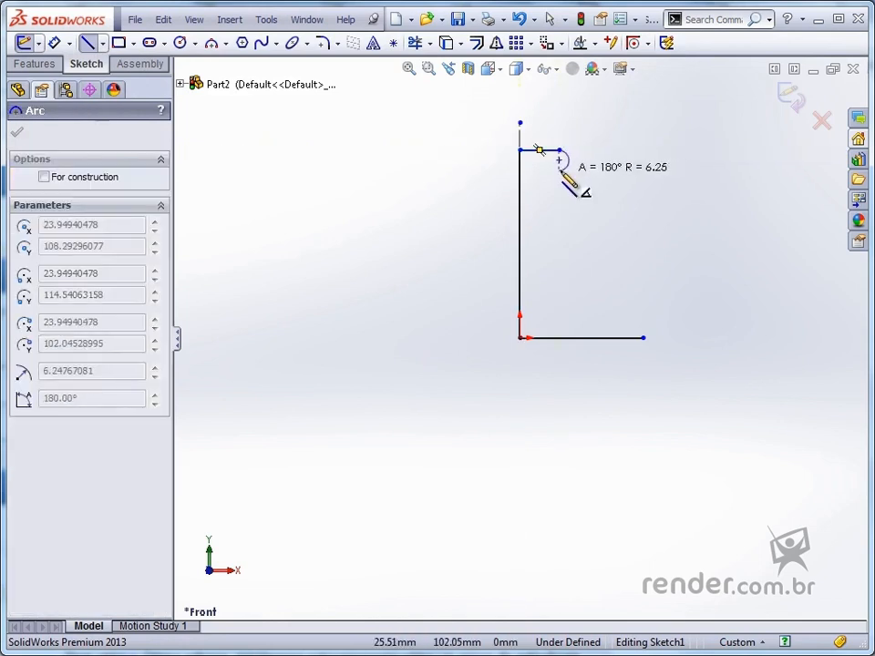
click(560, 171)
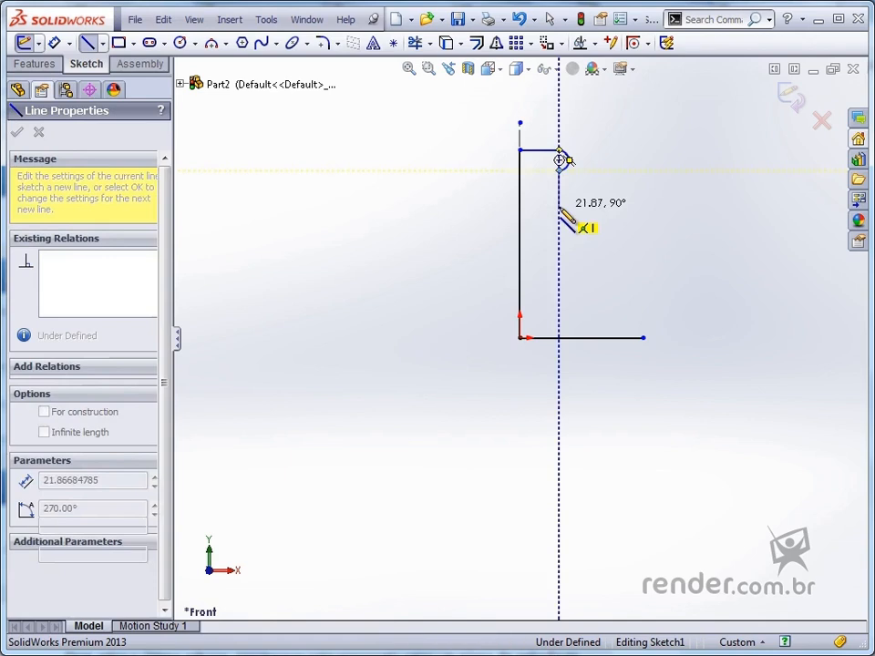
click(559, 208)
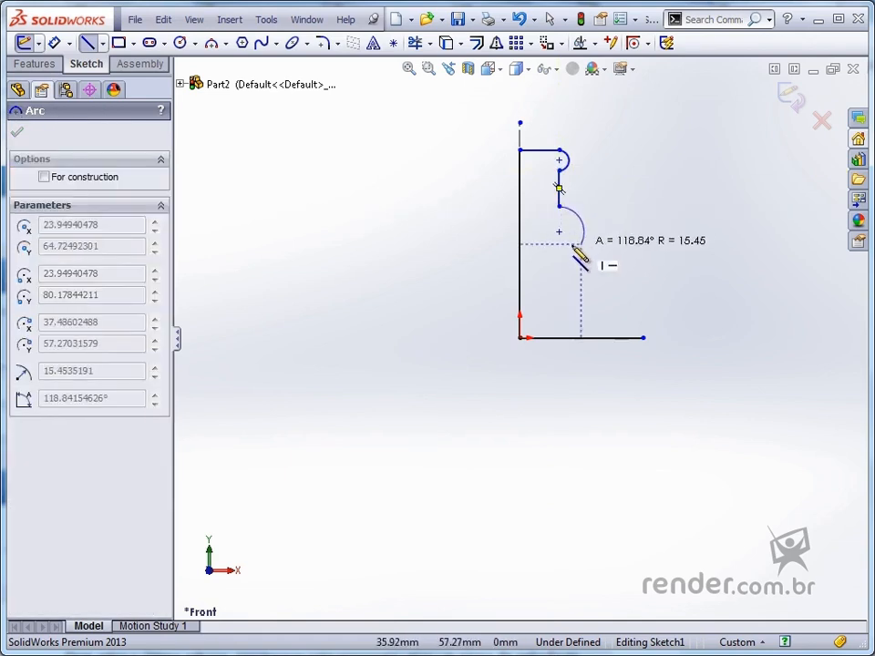
click(560, 244)
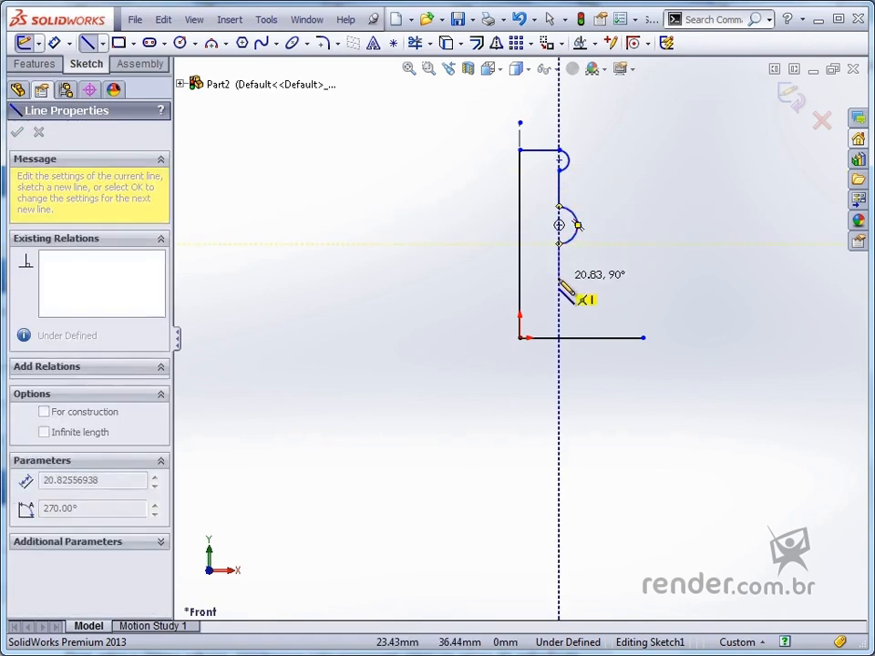
click(558, 278)
key(Escape)
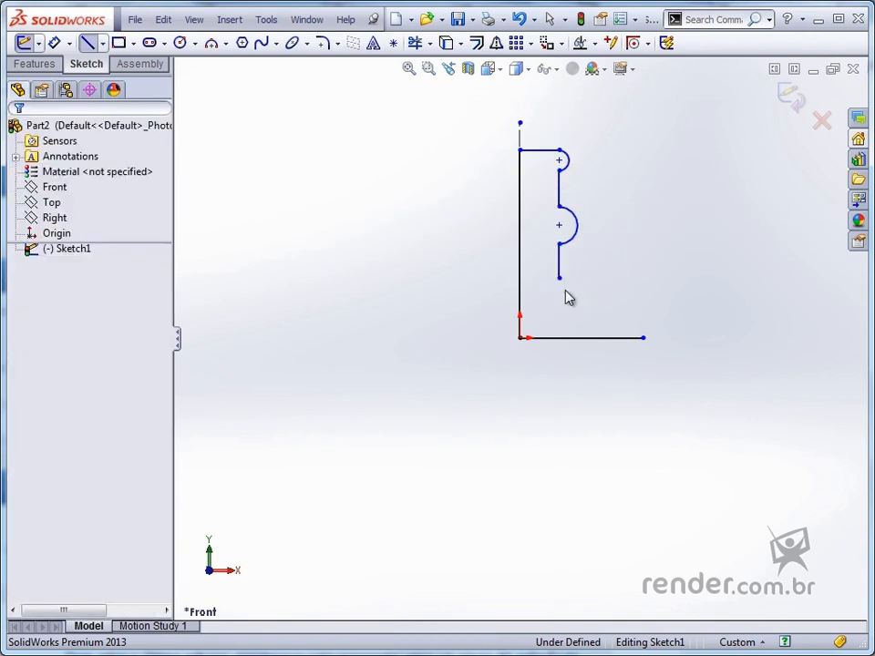
Step: Add a semicircle about 19 mm high at the base line's free end and a horizontal line running back toward the axis
click(87, 43)
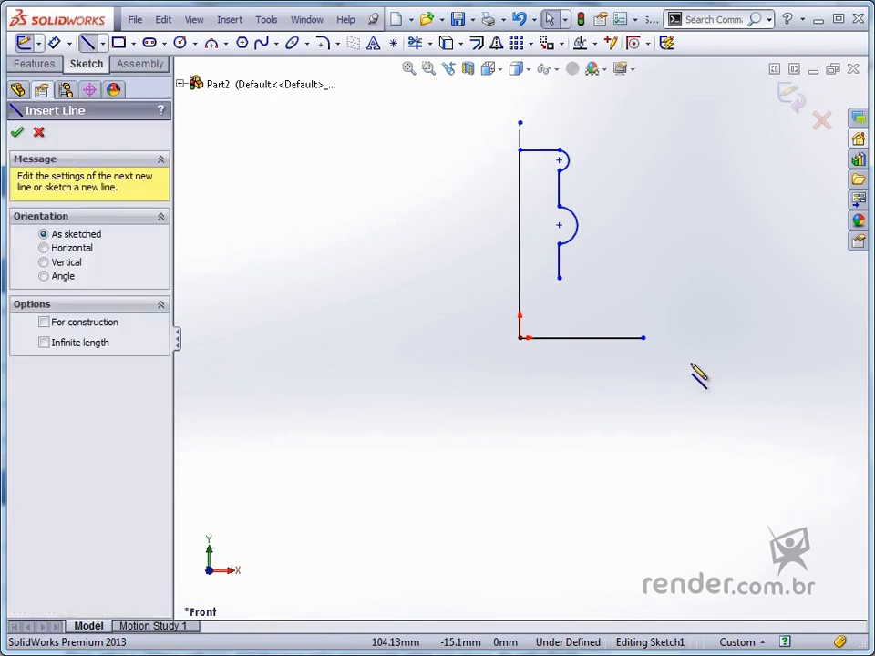
click(643, 338)
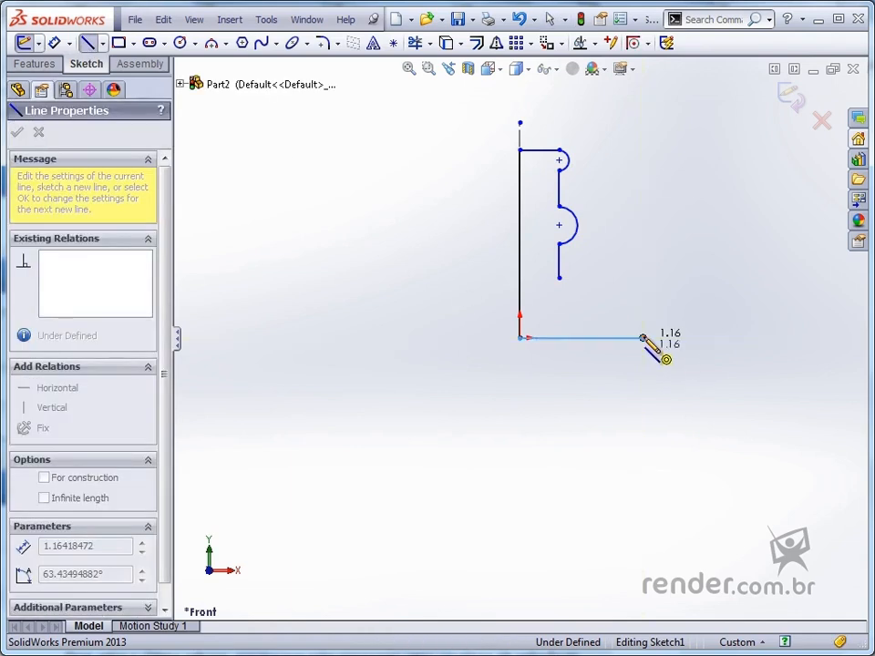
key(a)
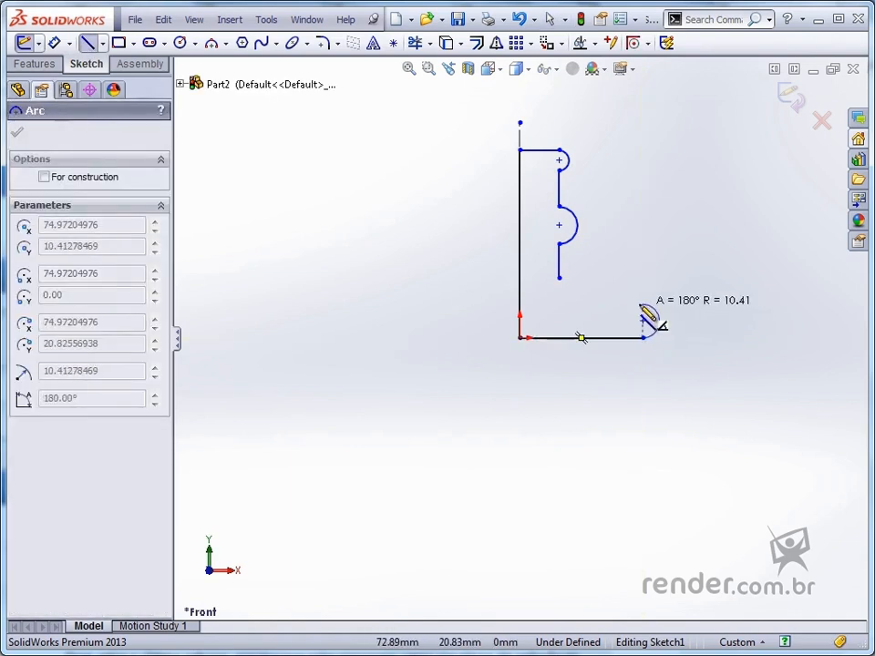
click(642, 309)
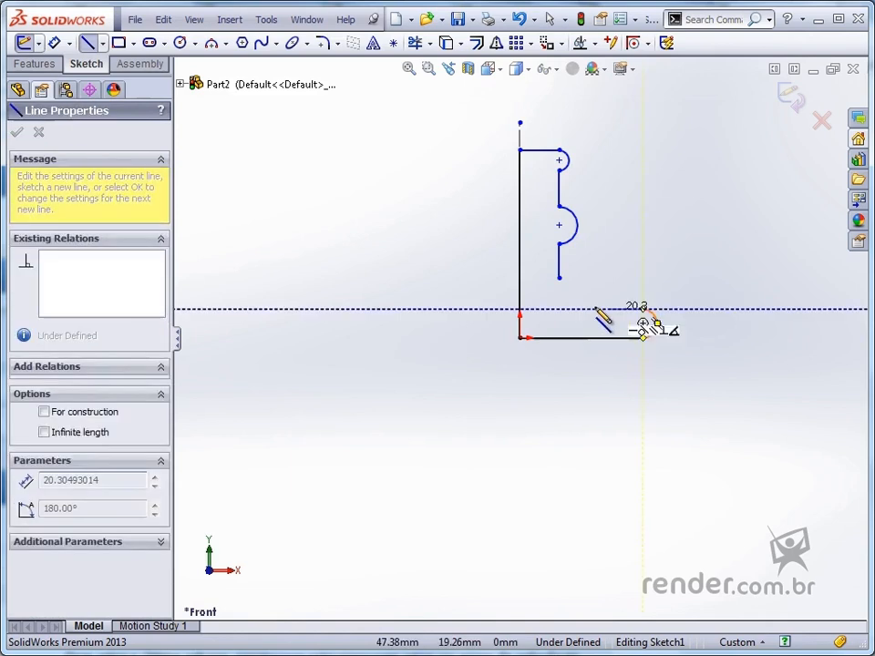
click(590, 311)
key(Escape)
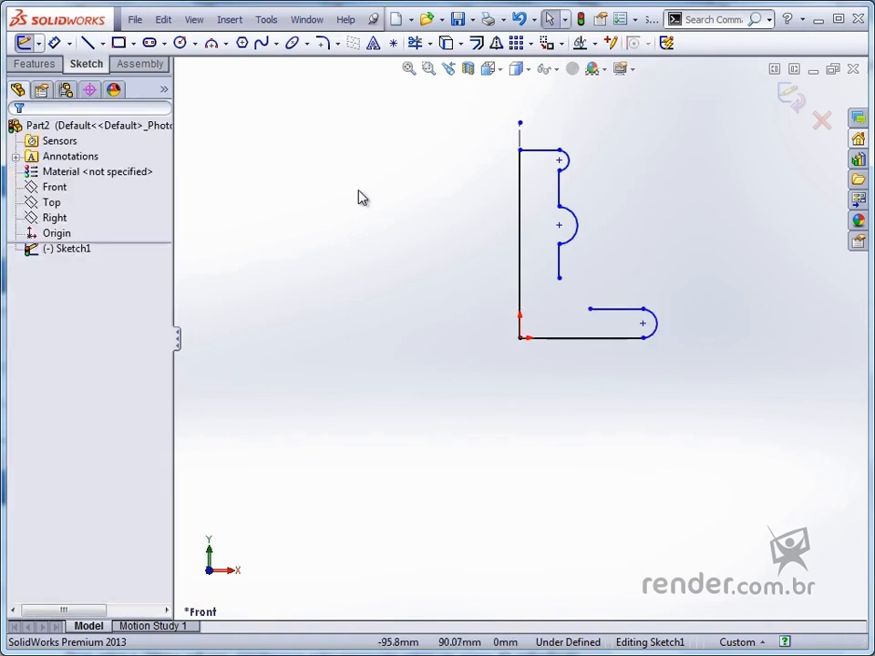
Step: Close the profile with a three-point arc of about 119 mm radius between the lower vertical line and the base's upper edge
click(211, 45)
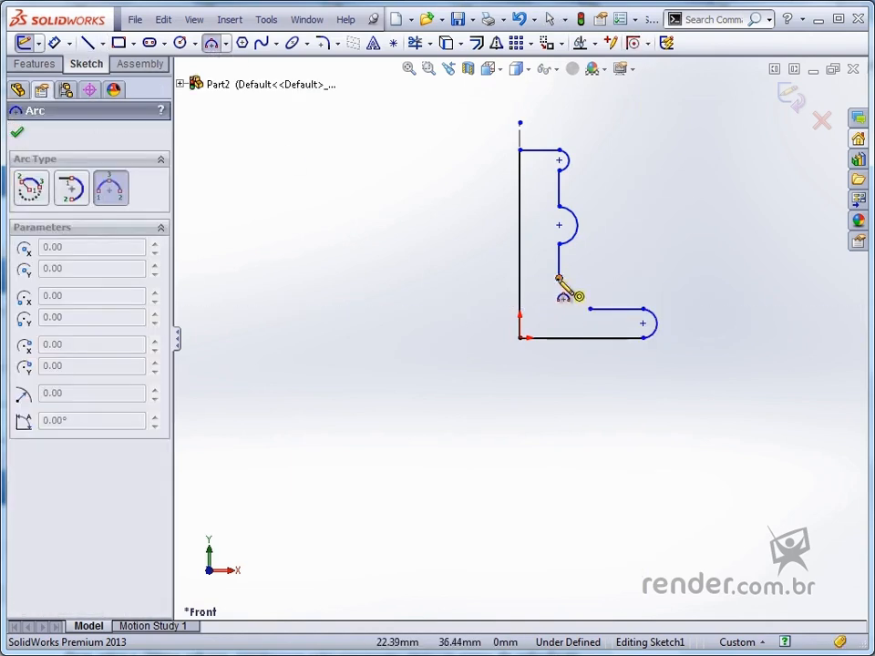
click(559, 278)
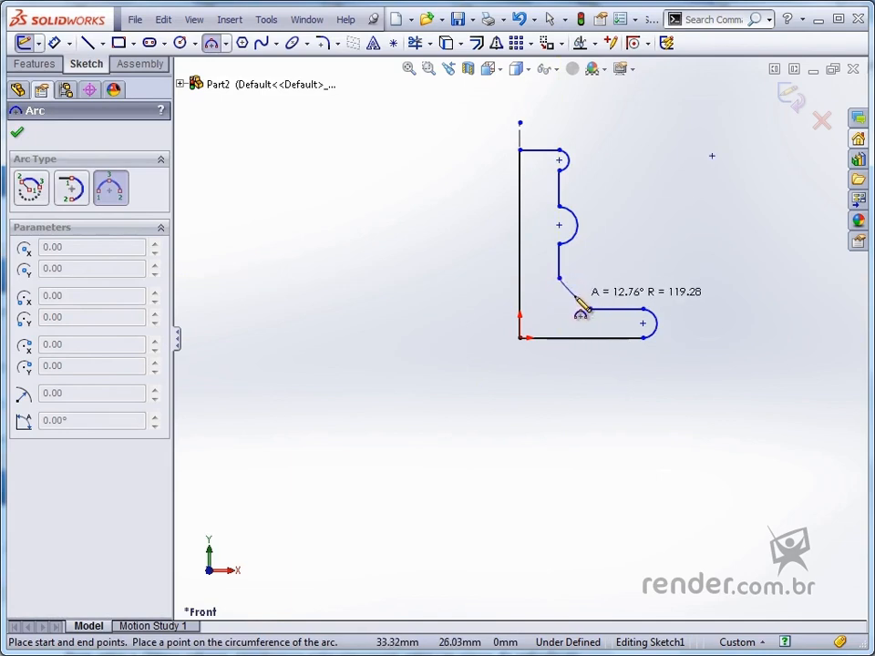
click(583, 307)
key(Escape)
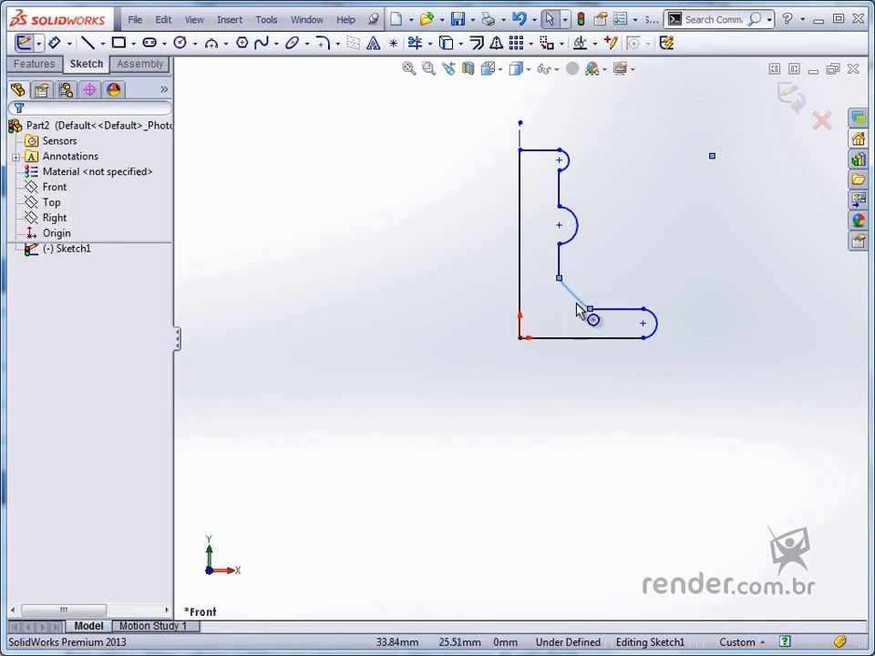
Step: Apply a Vertical relation to the two endpoints and the center of the uppermost small arc
scroll(594, 321, down, 4)
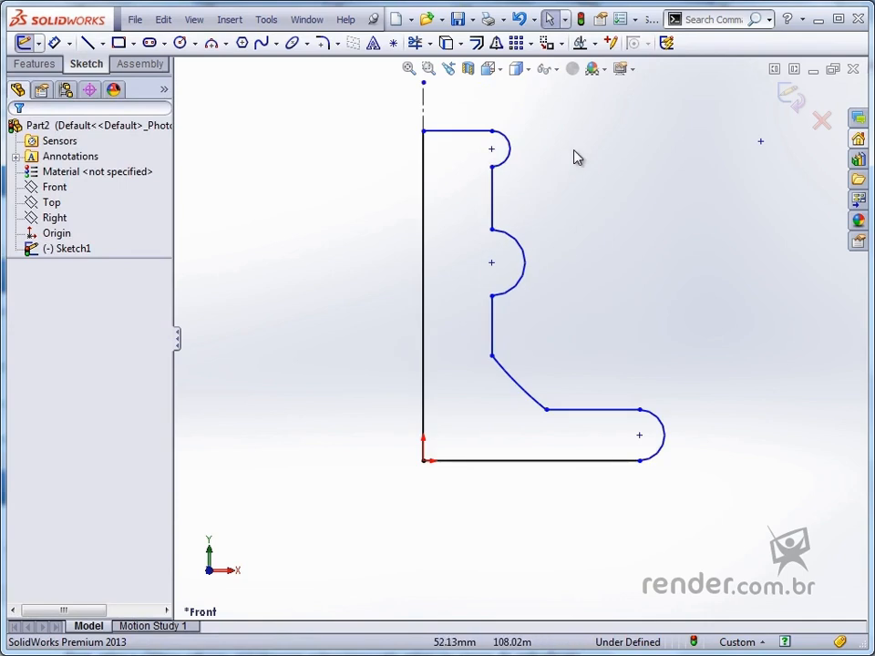
click(491, 134)
ctrl+click(492, 149)
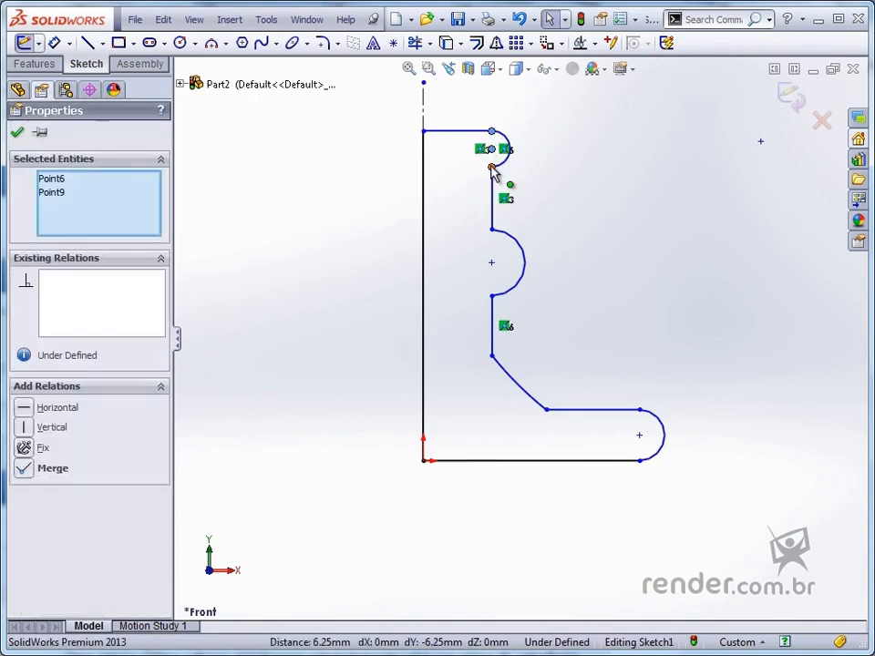
ctrl+click(492, 167)
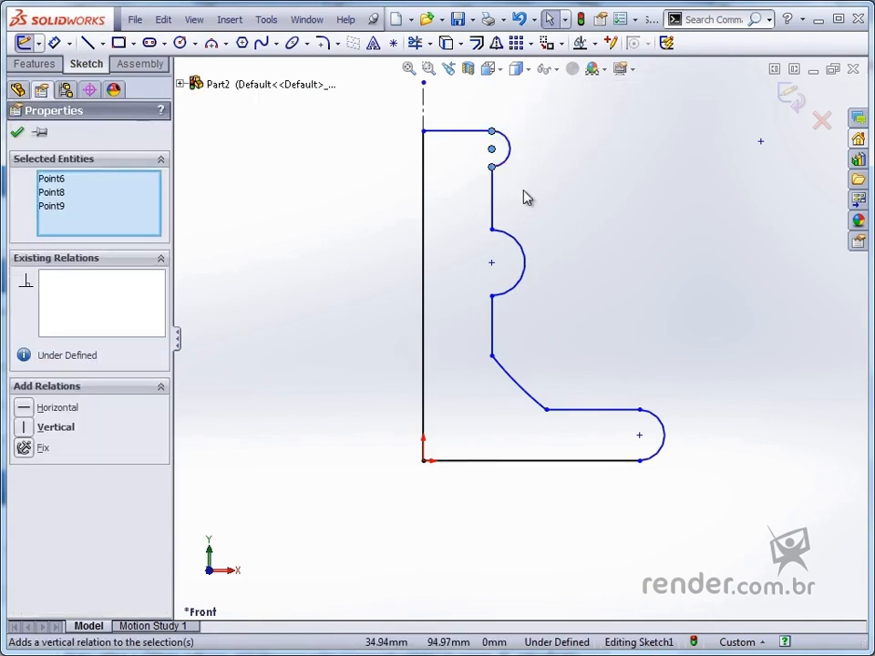
Step: Apply a Vertical relation to the two endpoints and the center of the middle arc
click(491, 230)
ctrl+click(491, 296)
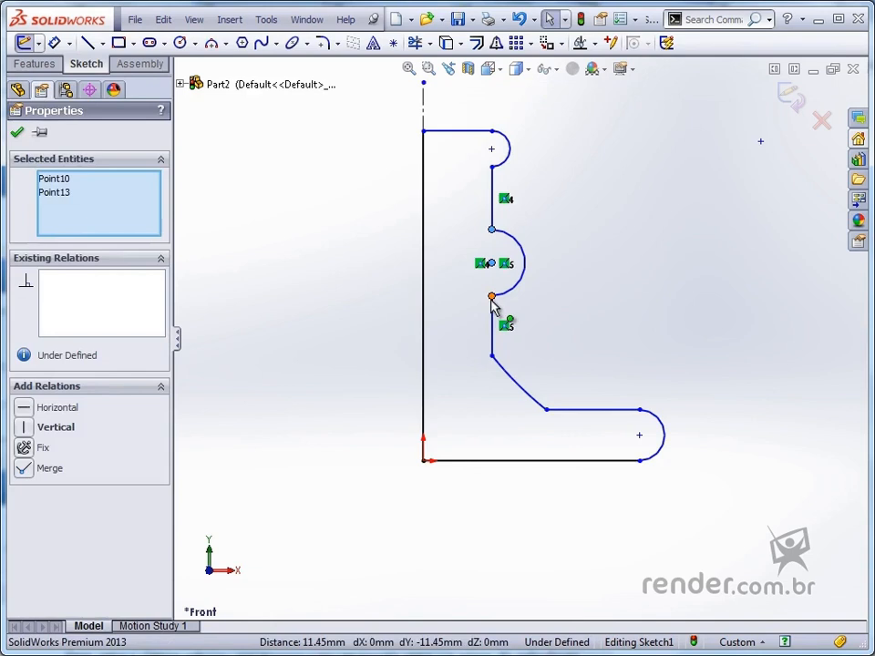
ctrl+click(492, 262)
click(558, 225)
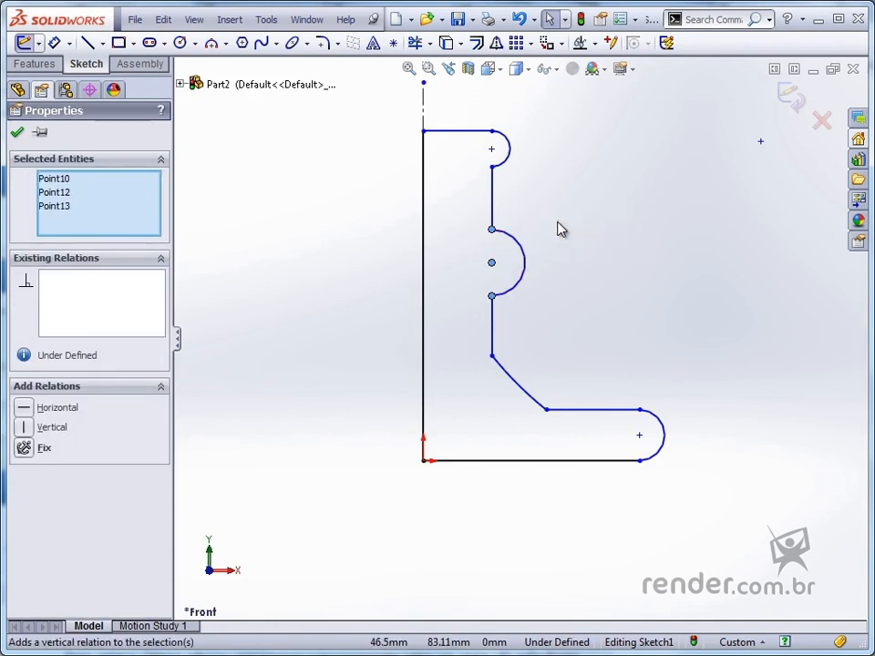
click(541, 289)
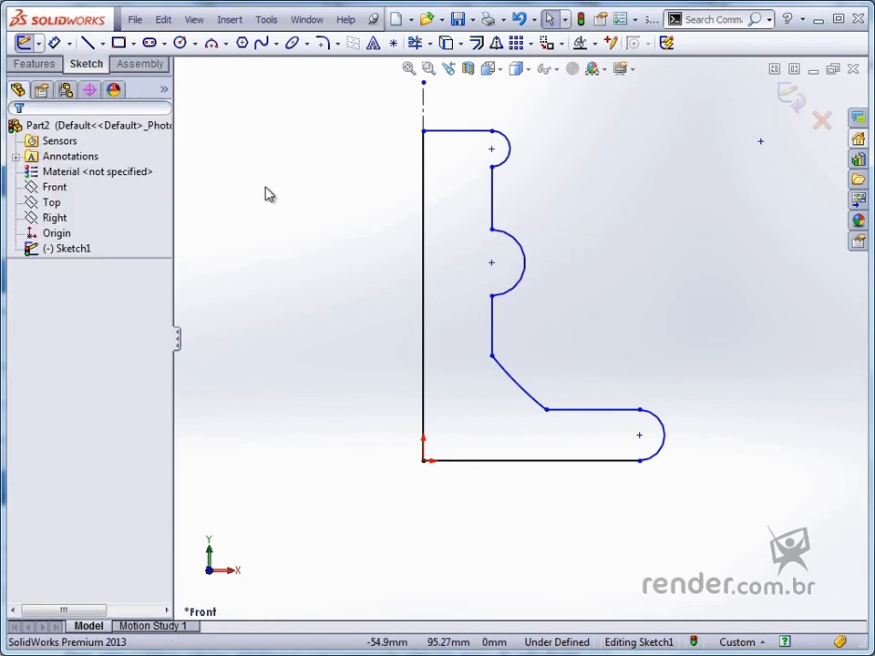
Step: Dimension the vertical line along the axis to 220 mm
click(54, 43)
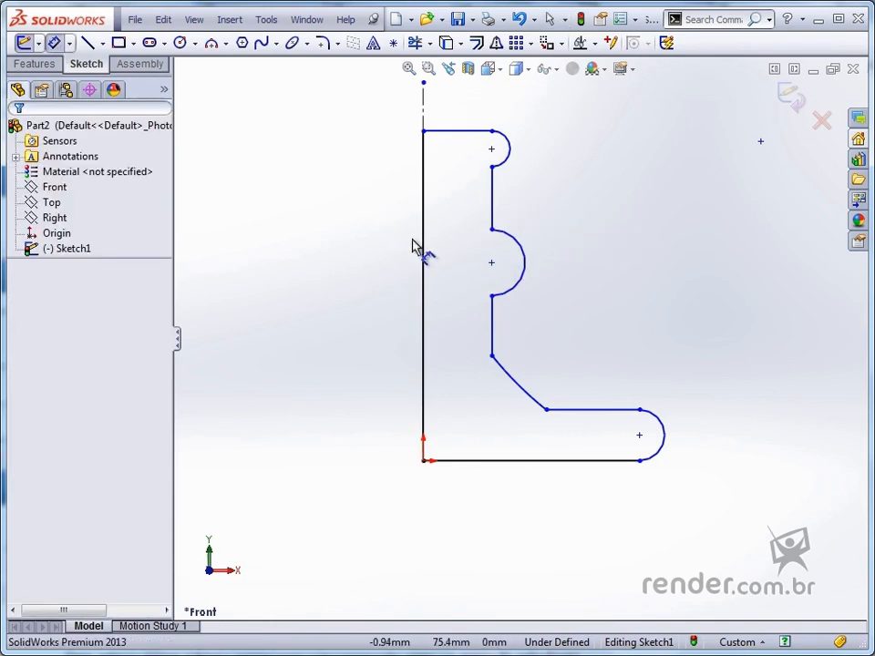
click(425, 264)
click(303, 287)
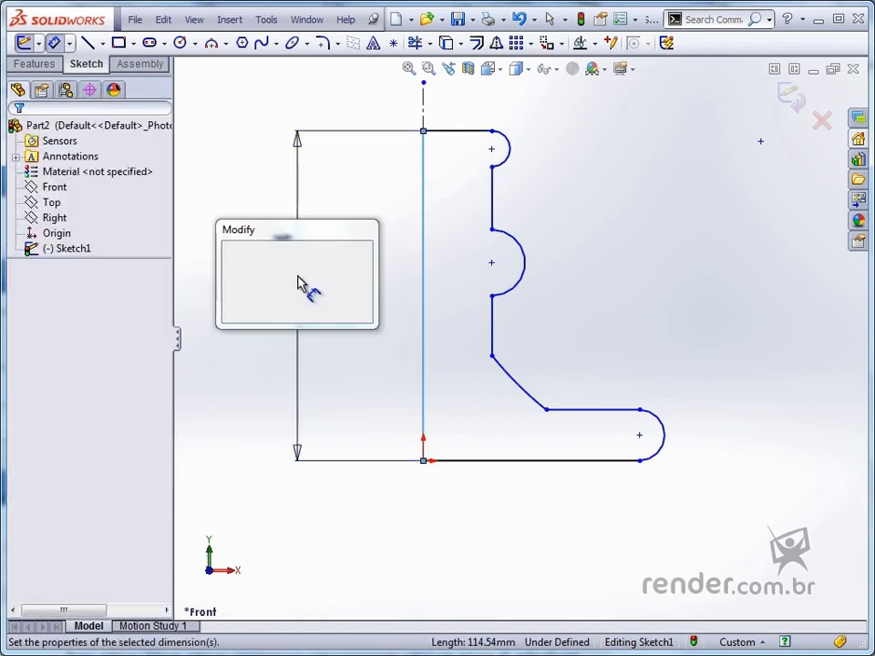
text(220)
key(Return)
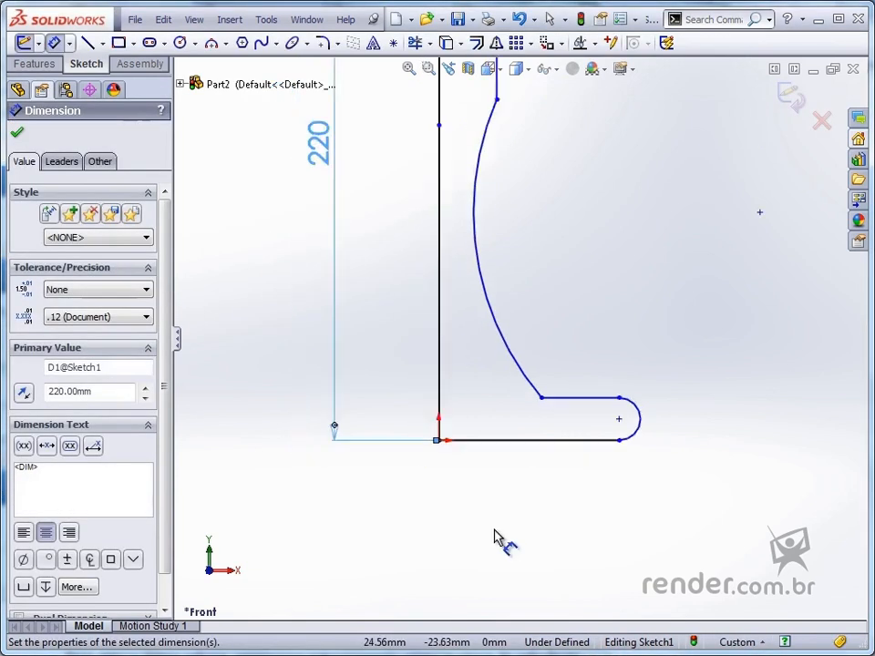
Step: Dimension the horizontal base line to 90 mm
scroll(519, 369, up, 3)
scroll(523, 366, down, 5)
click(525, 368)
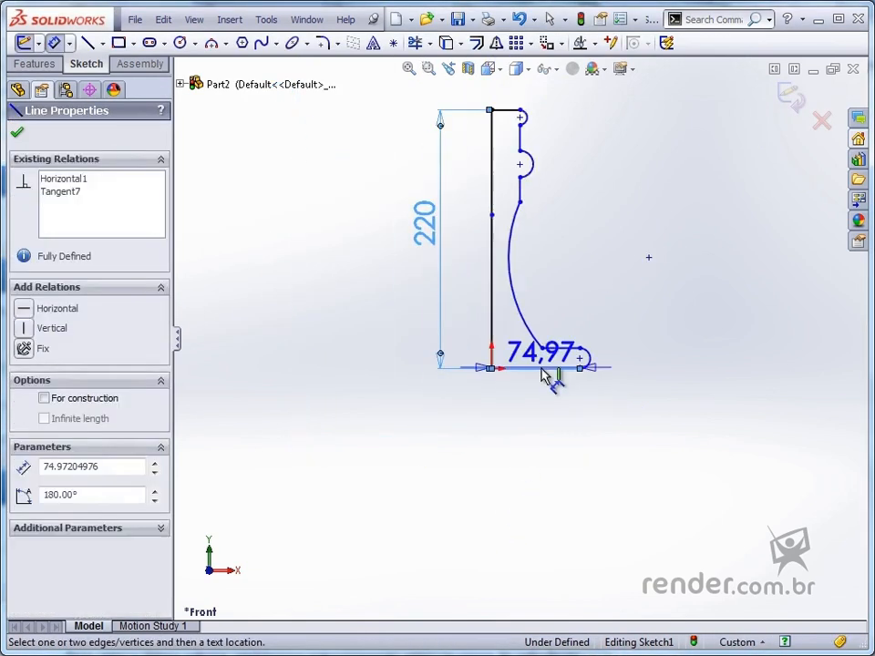
click(538, 439)
text(90)
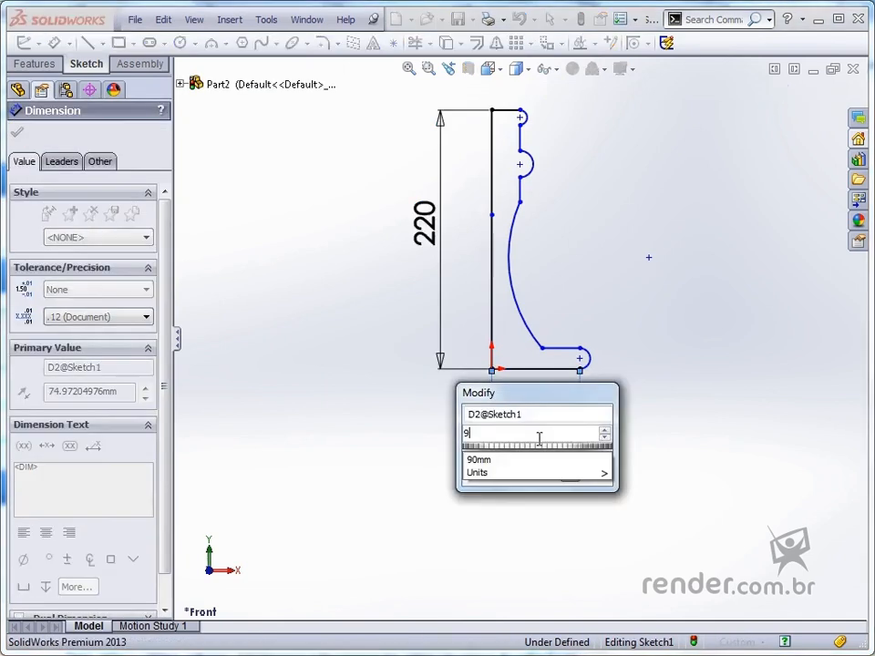
key(Return)
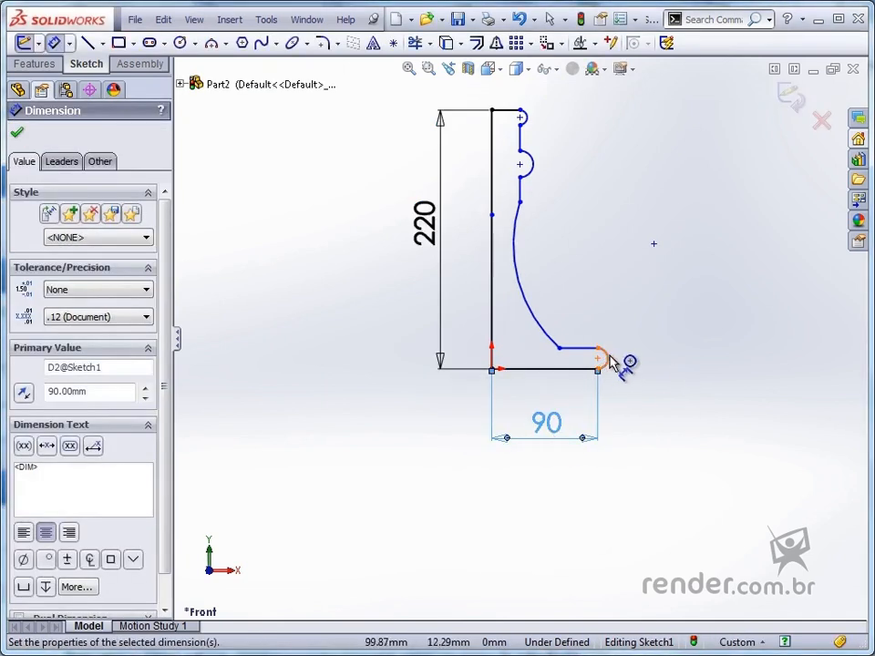
Step: Dimension the rounded arc at the outer end of the base with a radius of 12.5 mm
click(608, 360)
click(681, 361)
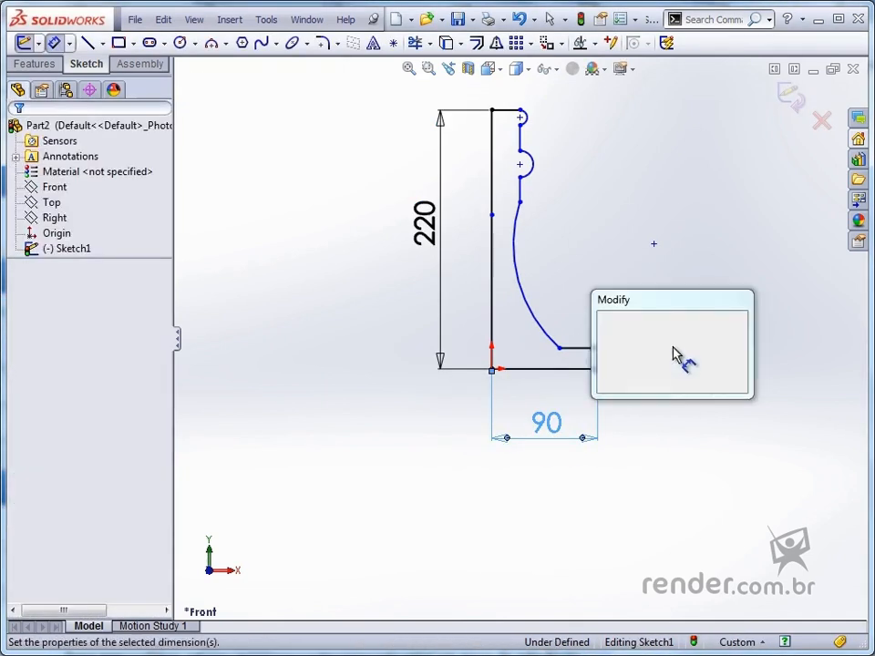
text(12,5)
key(Return)
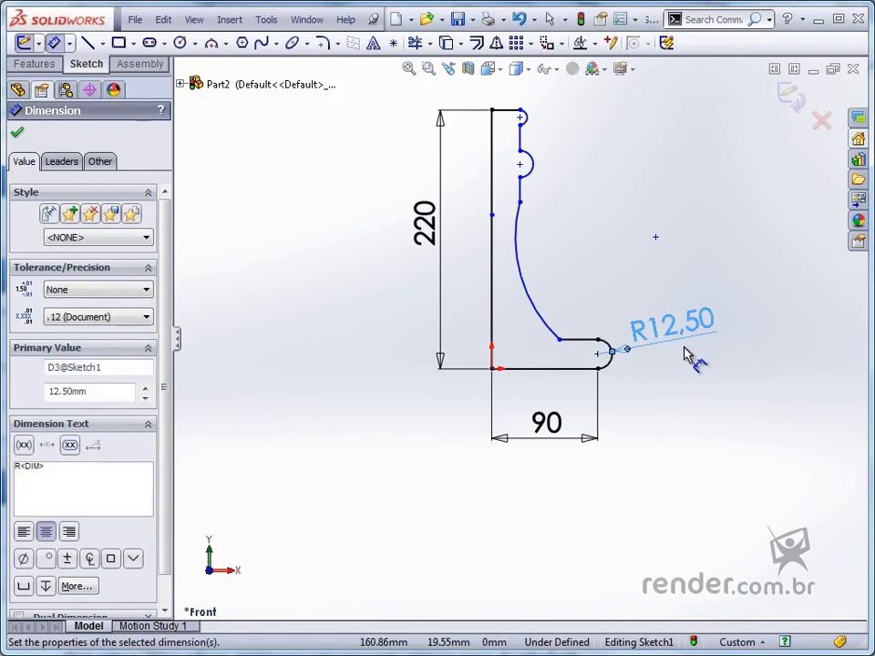
Step: Dimension the uppermost small arc of the profile with a radius of 10 mm
click(529, 120)
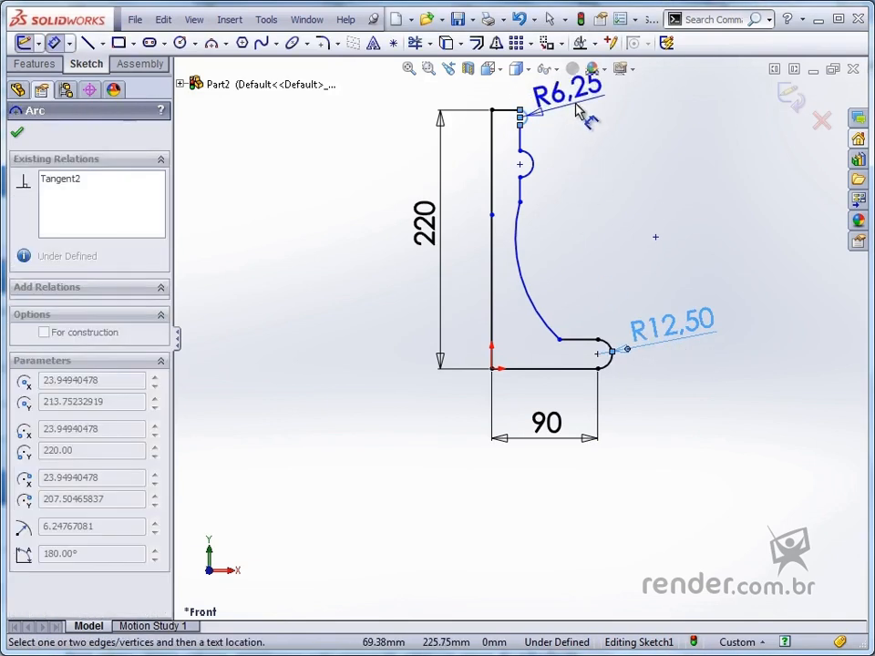
click(591, 110)
text(10)
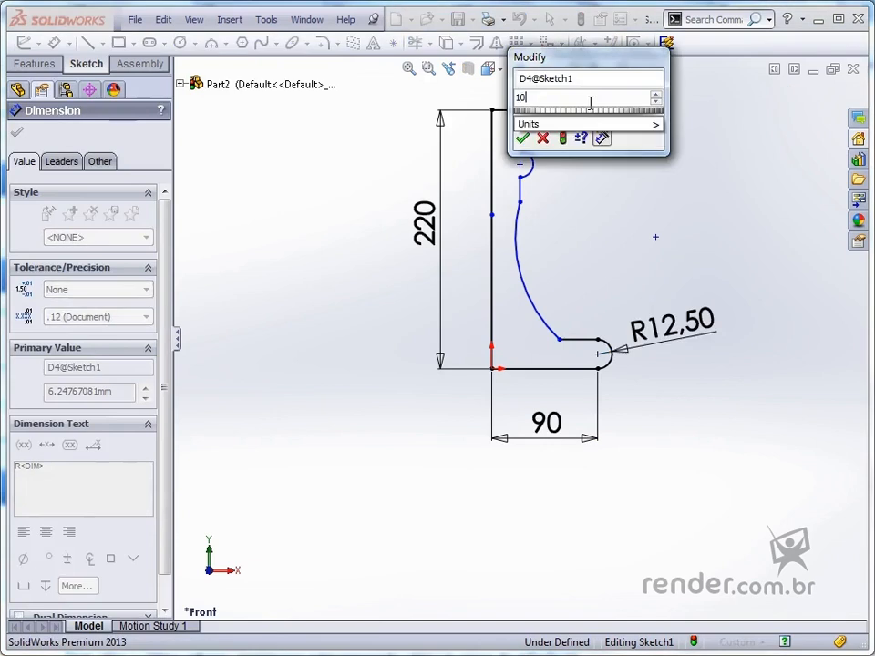
key(Return)
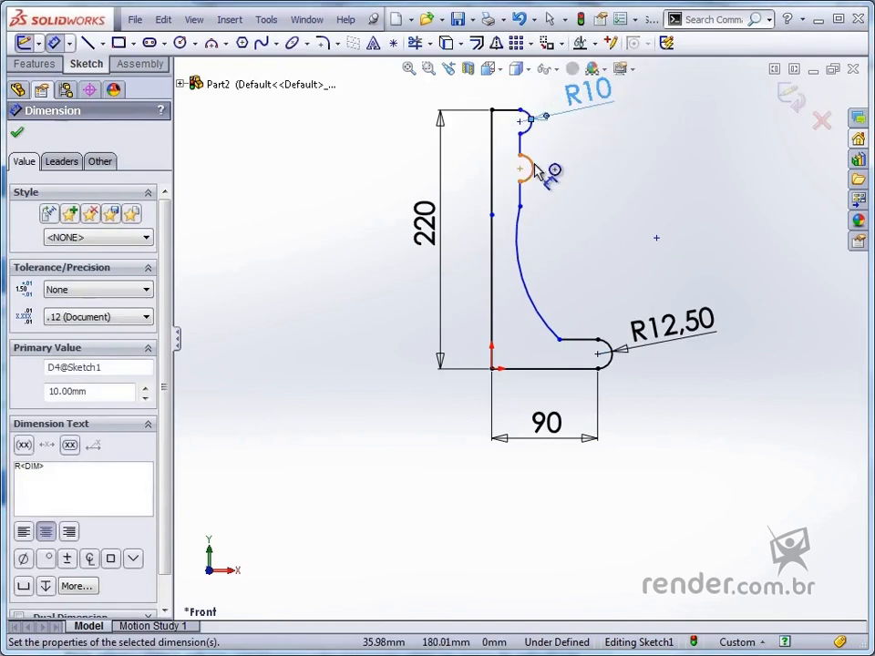
Step: Dimension the middle arc of the profile with a radius of 20 mm
click(536, 172)
click(619, 157)
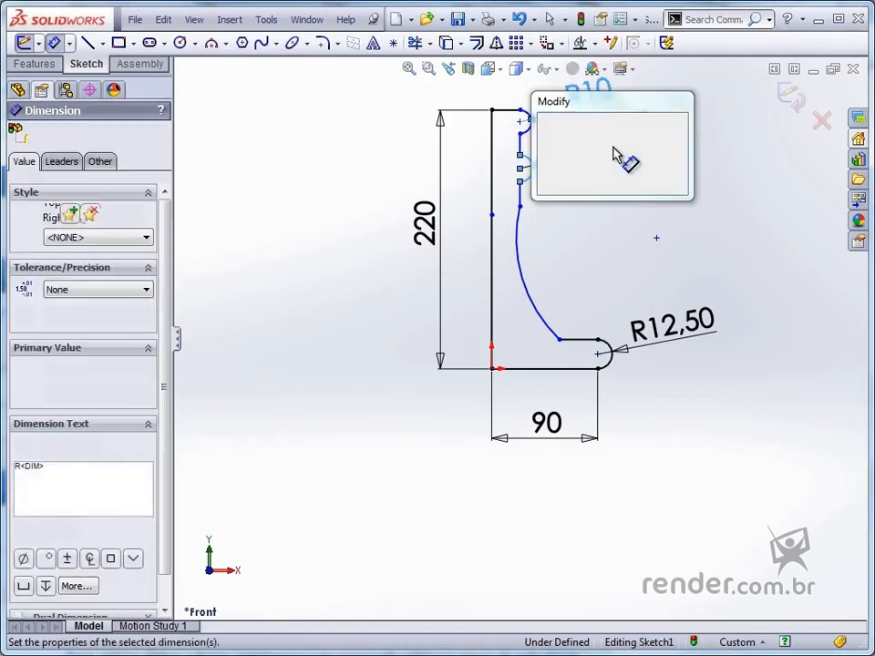
text(20)
key(Return)
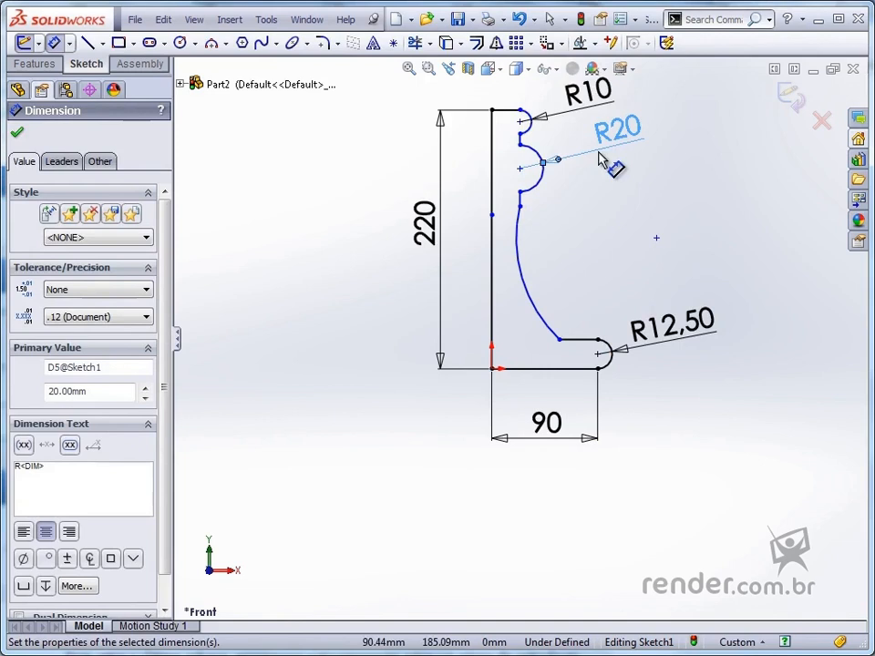
Step: Dimension the vertical line between the R10 and R20 arcs to 40 mm
click(522, 139)
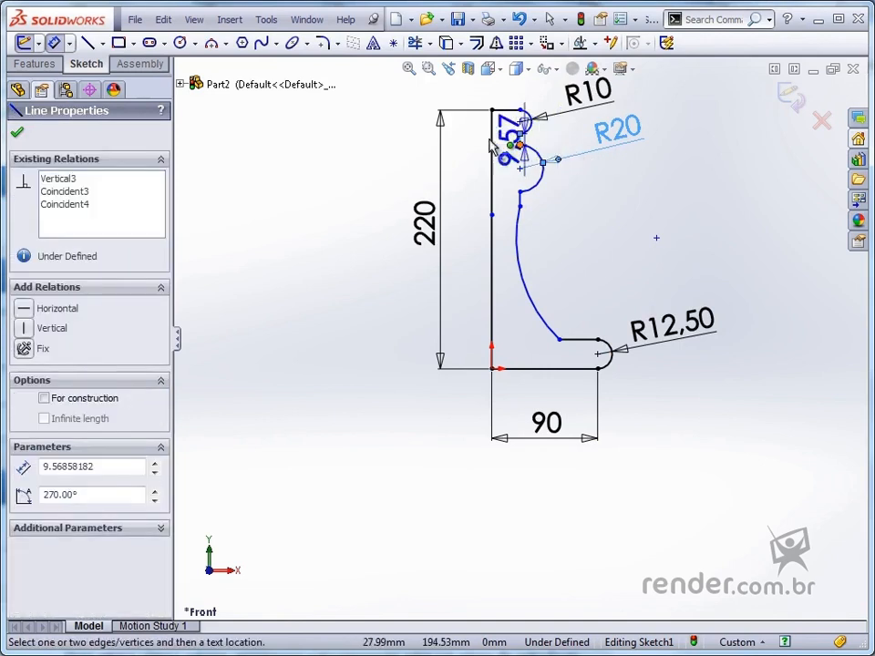
click(474, 195)
text(40)
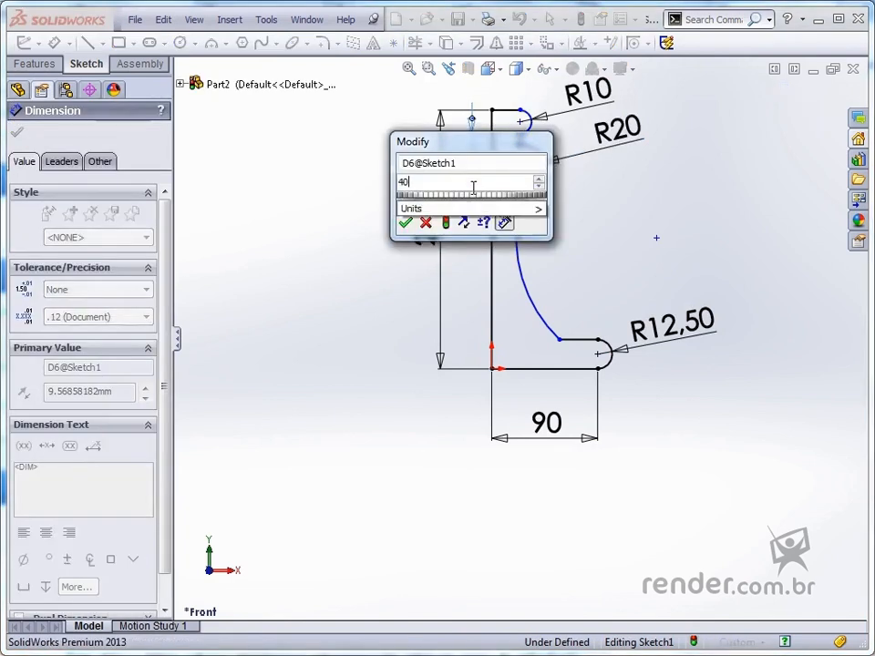
key(Return)
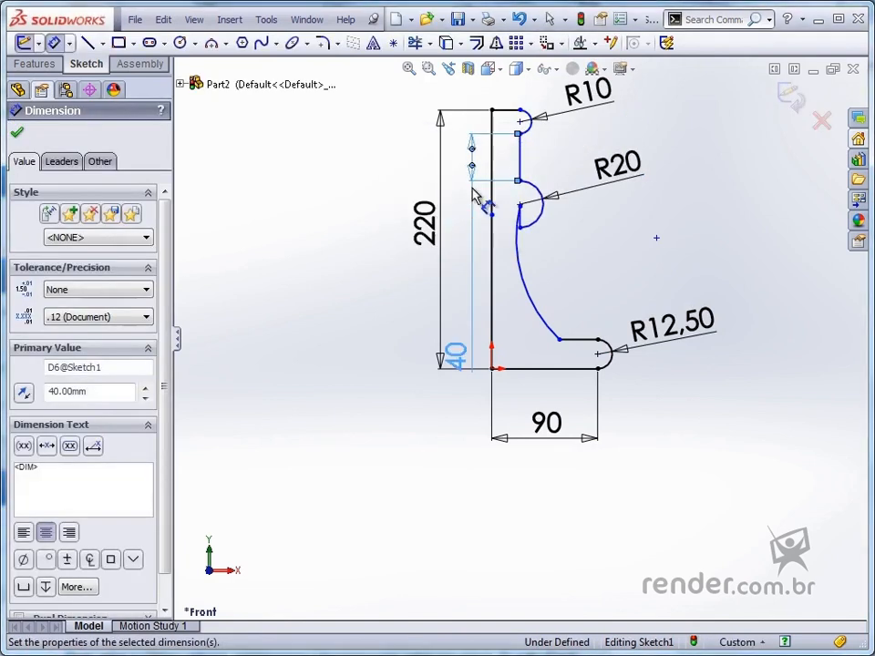
Step: Reshape the large concave arc by moving its center outward and its upper endpoint well below the R20 arc
click(519, 204)
mouse_move(657, 241)
mouse_down()
mouse_move(582, 270)
mouse_move(688, 270)
mouse_move(672, 267)
mouse_up()
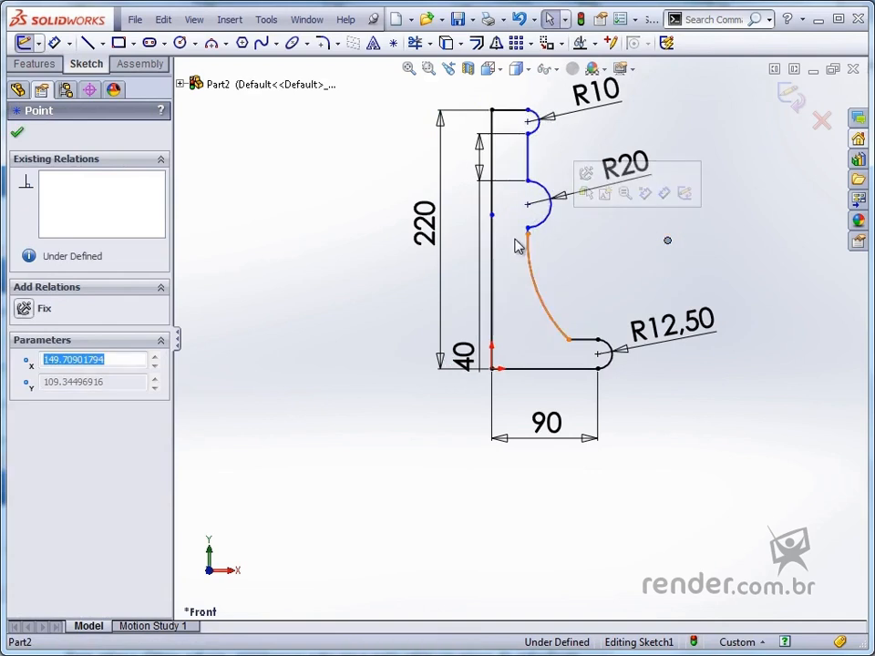
mouse_move(528, 237)
mouse_down()
mouse_move(539, 285)
mouse_move(529, 324)
mouse_move(516, 309)
mouse_up()
click(543, 318)
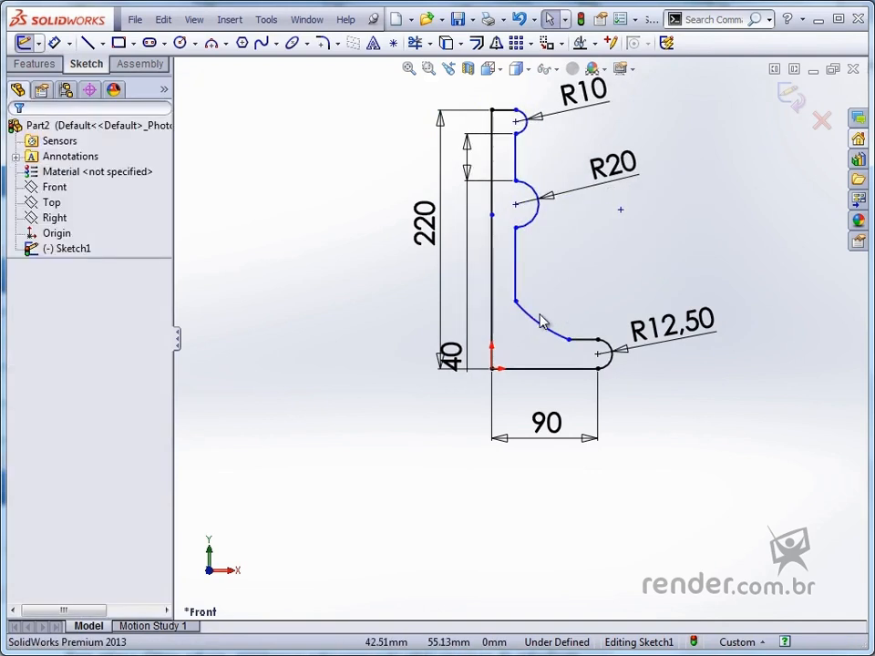
Step: Apply a Tangent relation between the large concave arc and the vertical line below the R20 arc
click(552, 336)
click(518, 290)
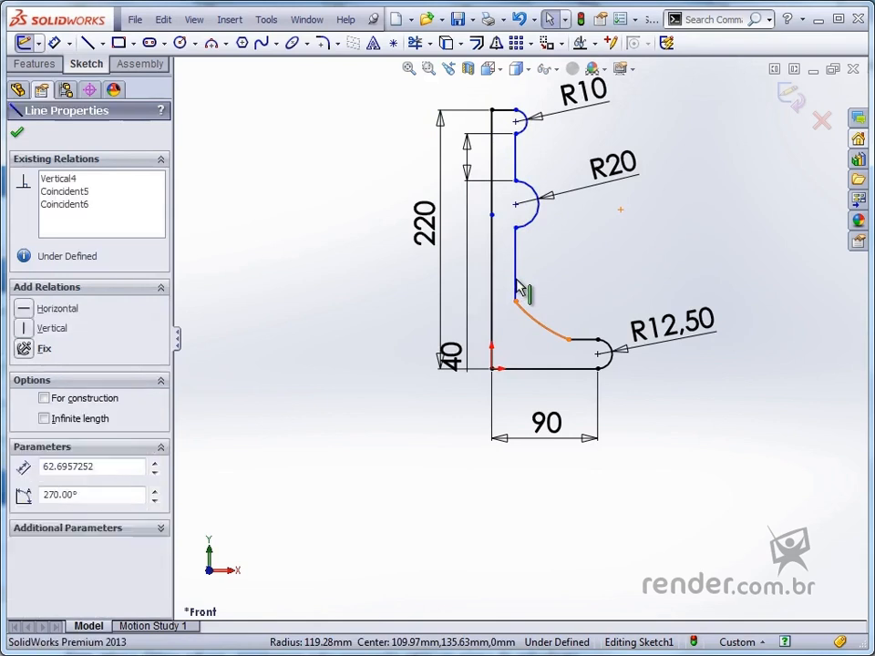
ctrl+click(531, 315)
click(565, 222)
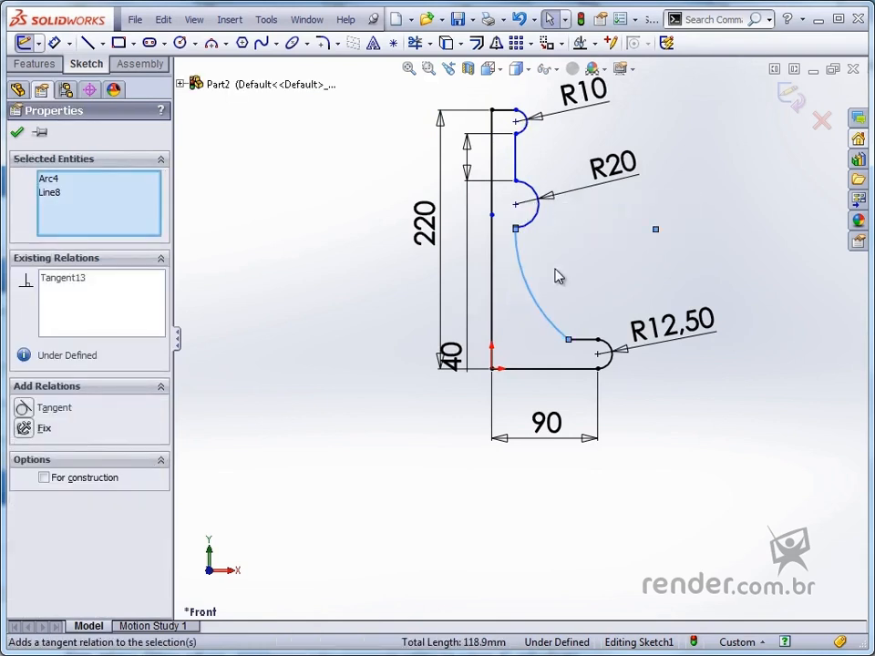
click(555, 268)
Step: Make the large concave arc tangent to the horizontal line above the base, and move its center down and inward to restore the profile shape
click(579, 340)
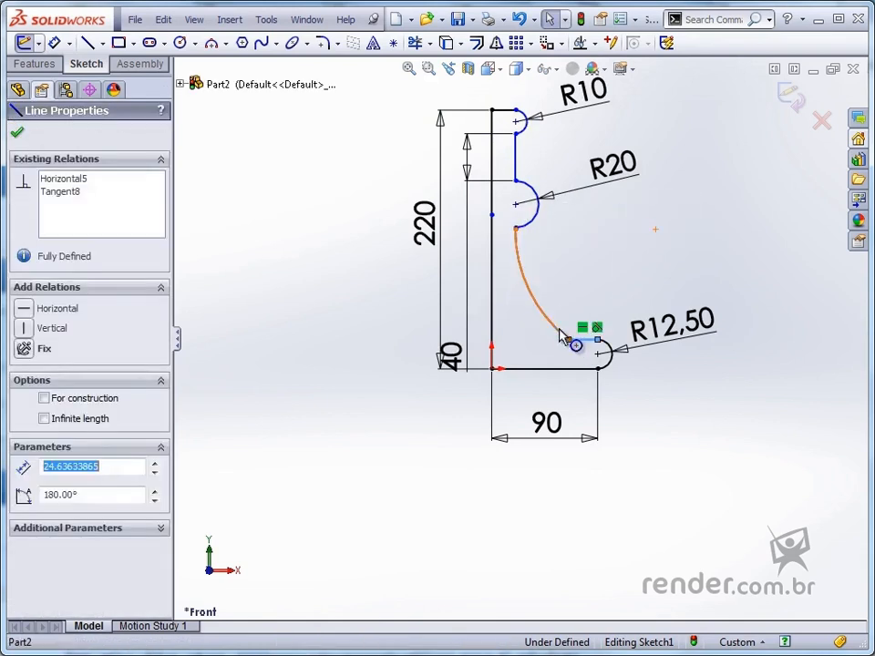
ctrl+click(545, 314)
click(597, 259)
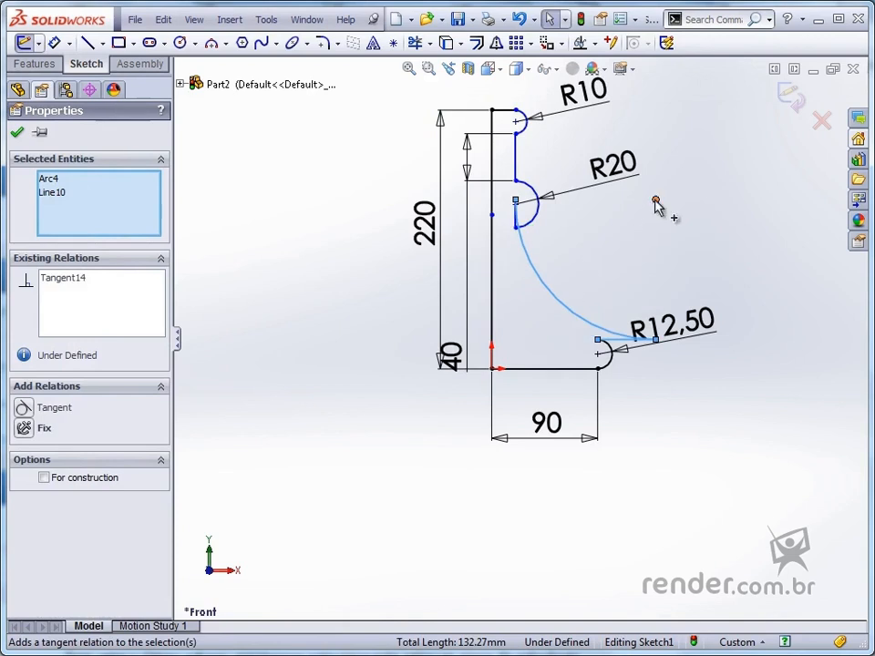
mouse_move(655, 200)
mouse_down()
mouse_move(574, 270)
mouse_move(663, 258)
mouse_move(653, 269)
mouse_up()
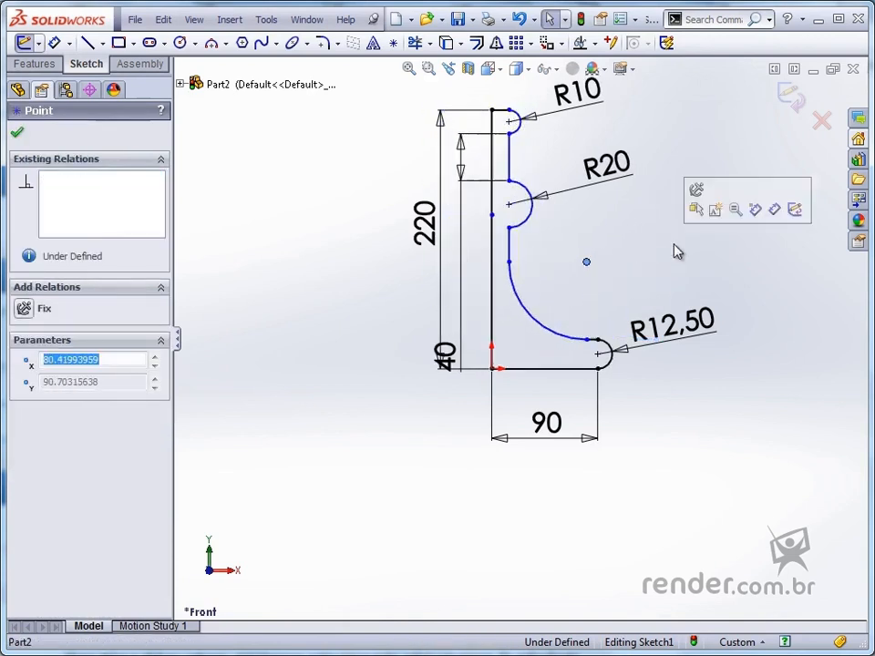
click(599, 257)
Step: Dimension the distance between the axis line and the vertical line joining the R10 and R20 arcs to 20 mm
click(57, 44)
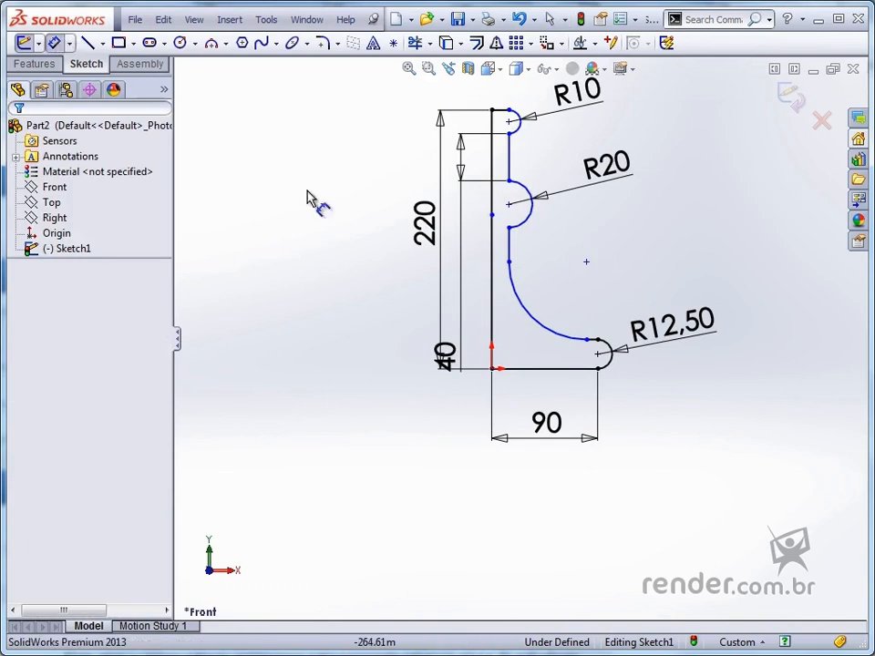
click(509, 171)
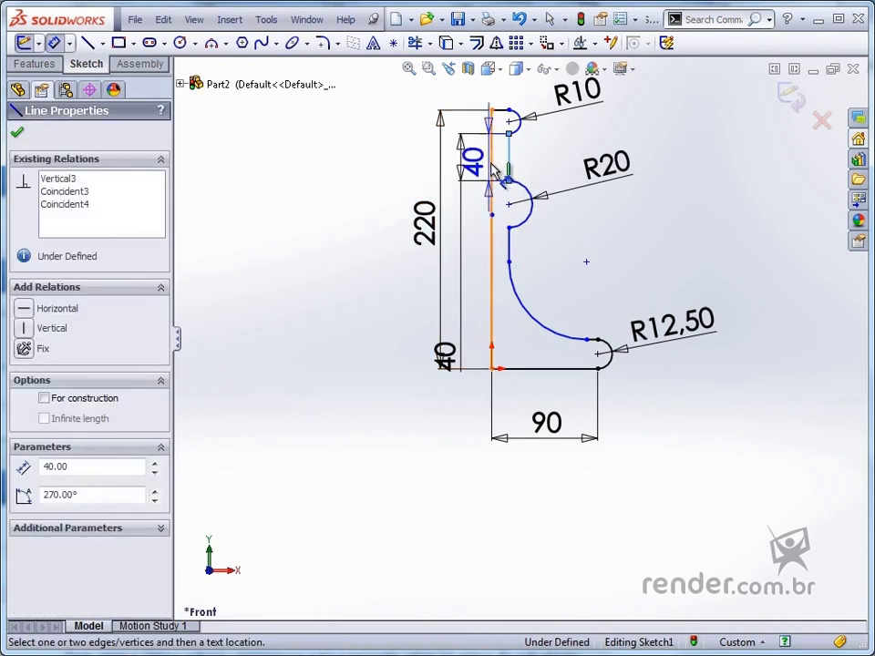
click(492, 157)
click(551, 168)
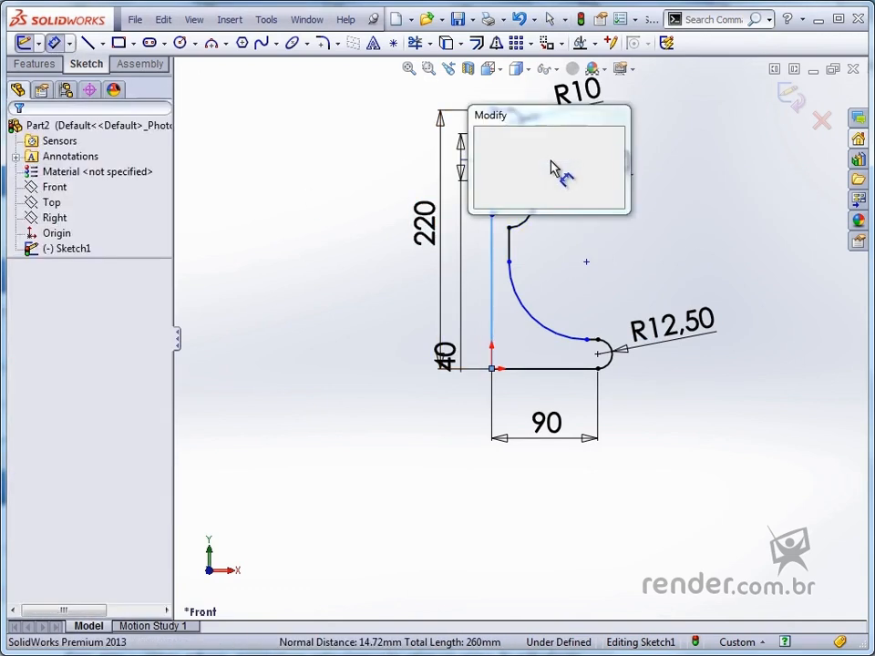
text(20)
key(Return)
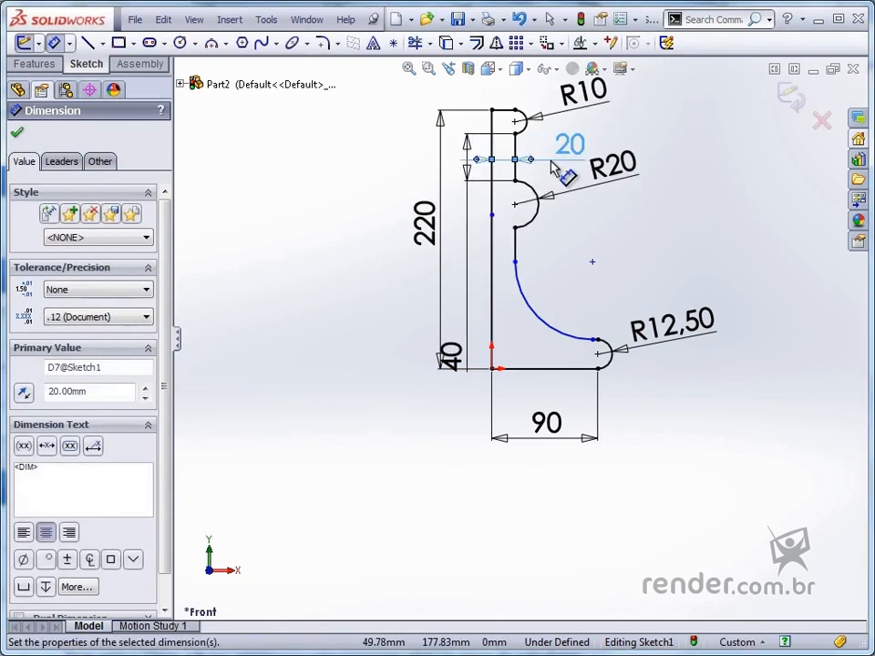
Step: Dimension the large concave arc with a radius of 60 mm and exit the sketch
click(557, 338)
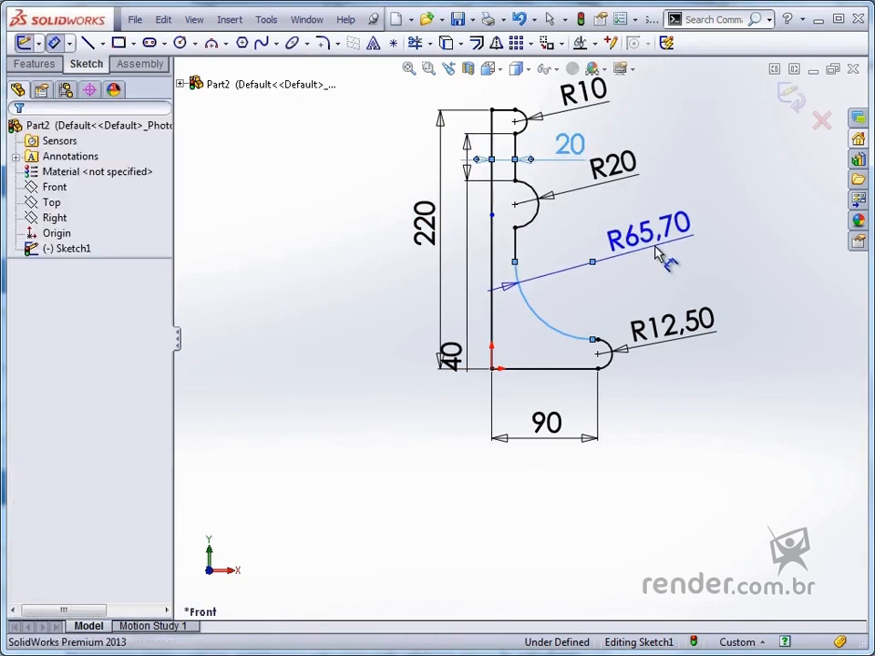
click(658, 255)
text(60)
key(Return)
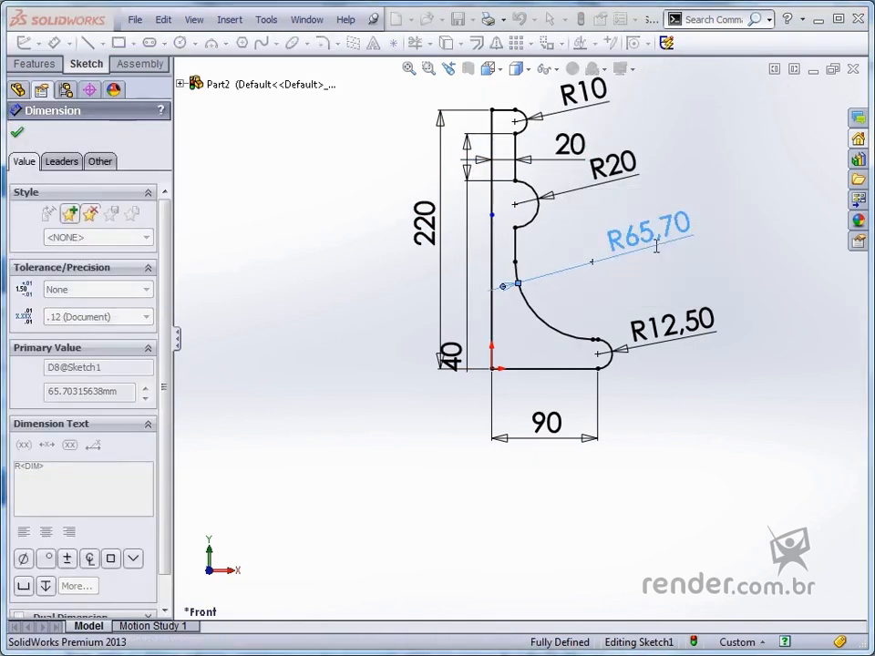
key(Escape)
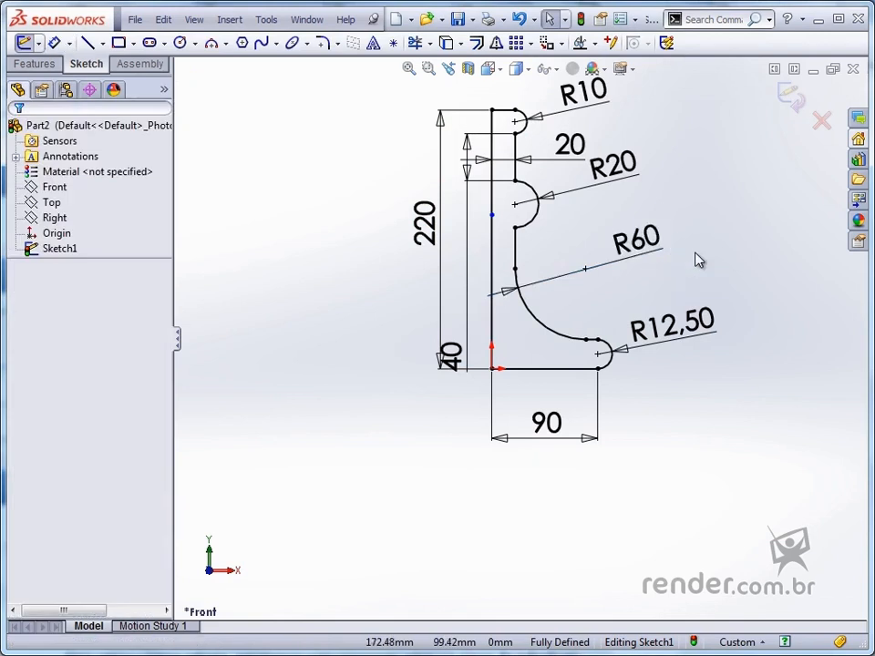
click(791, 99)
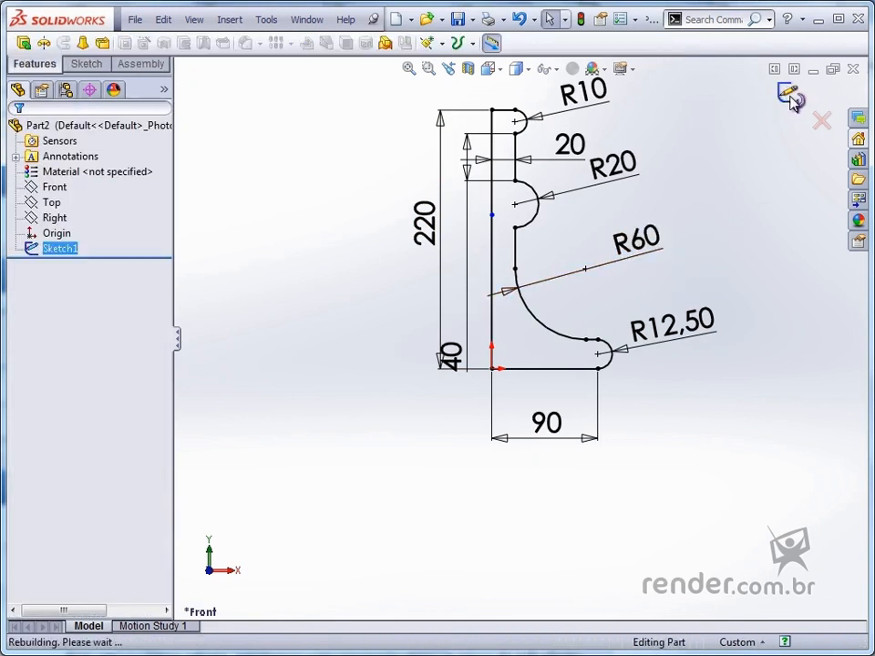
Step: Sketch an ellipse on the Right plane, centered on the axis line just above the origin, with radii of about 30 mm and 8 mm
click(54, 219)
click(64, 193)
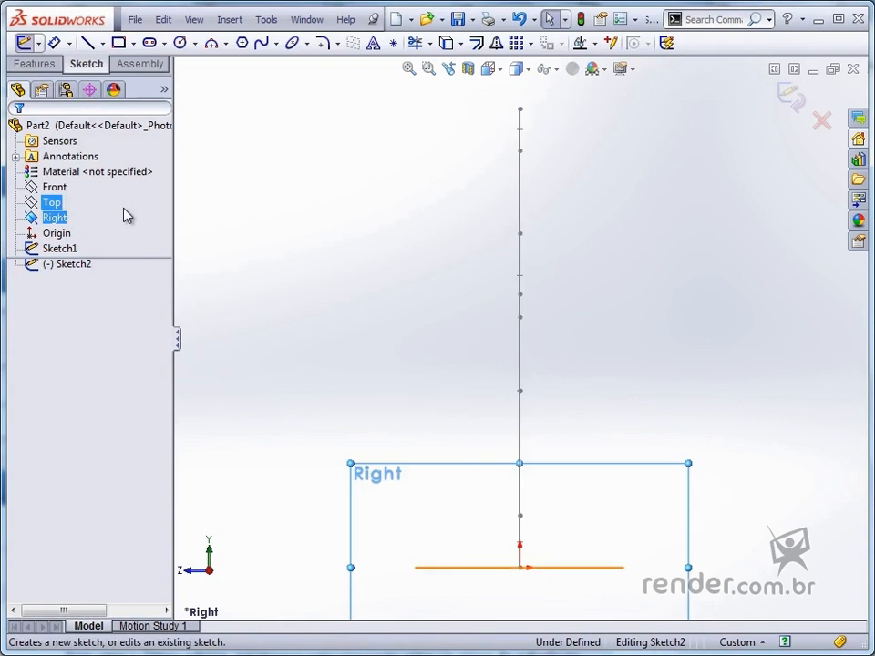
click(293, 43)
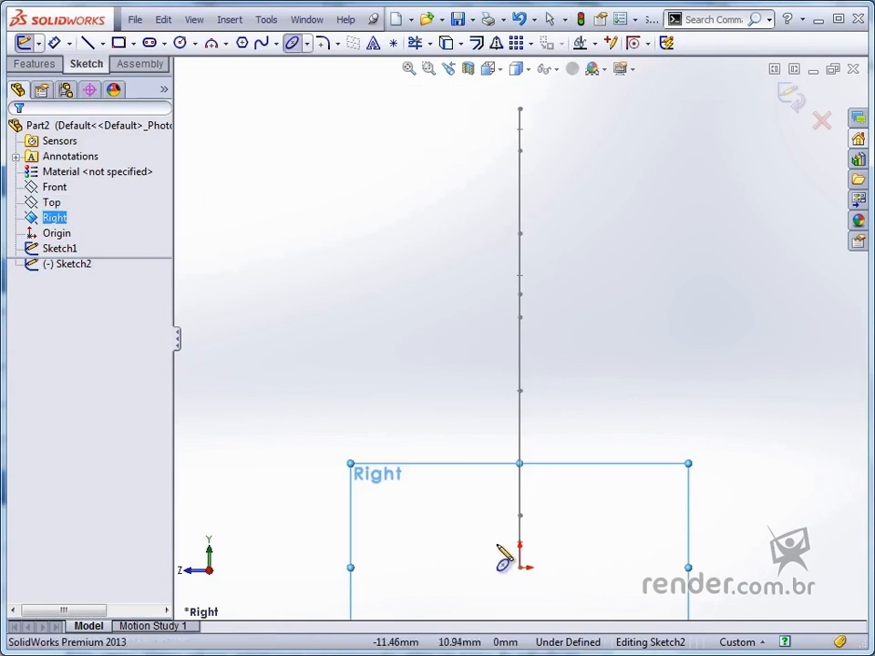
click(519, 527)
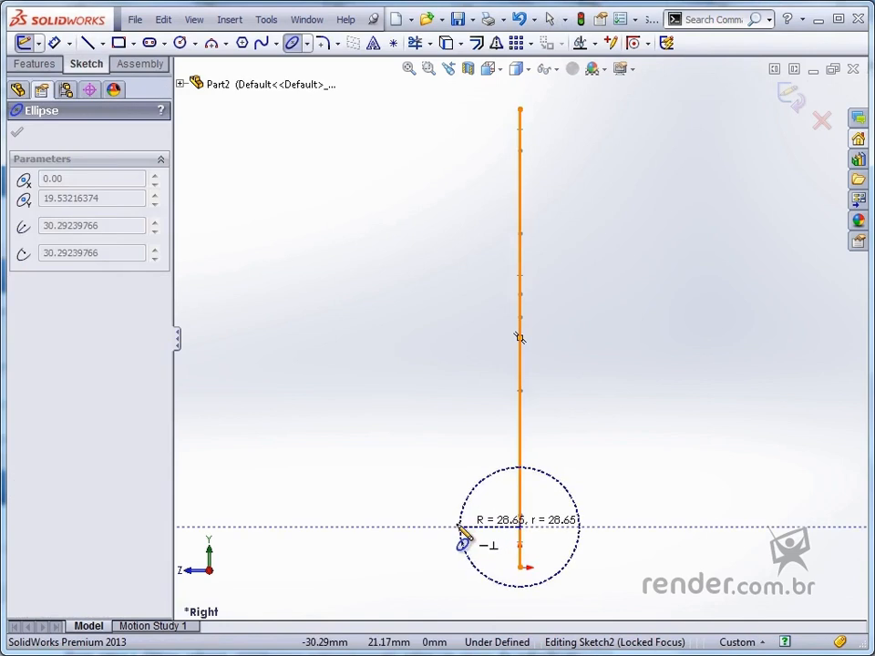
click(459, 527)
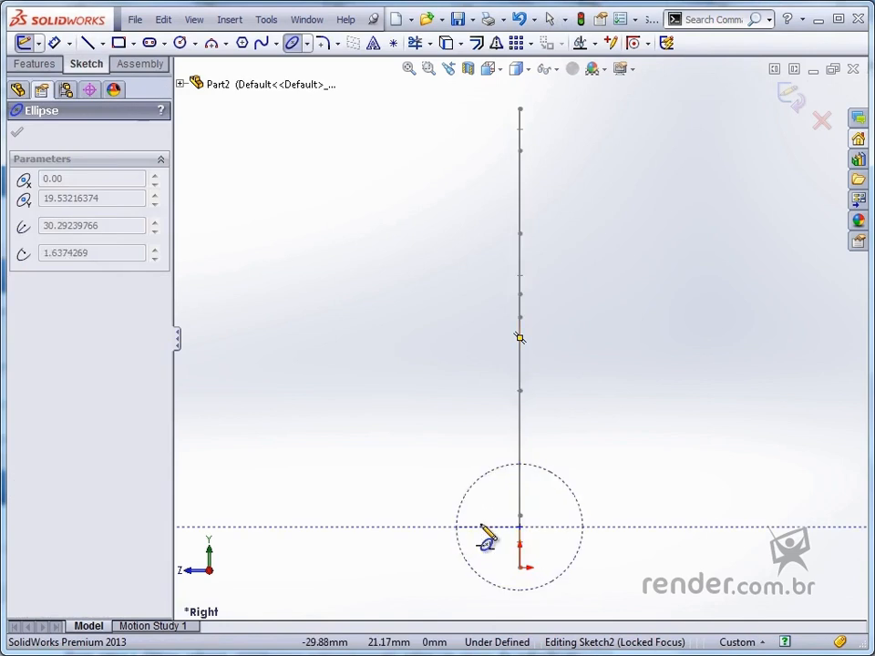
click(587, 521)
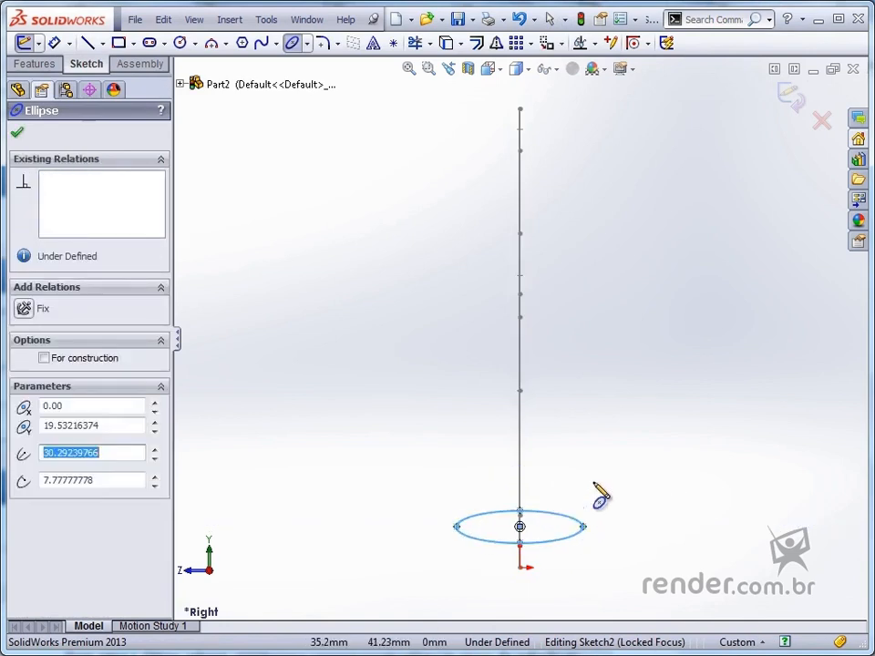
key(Escape)
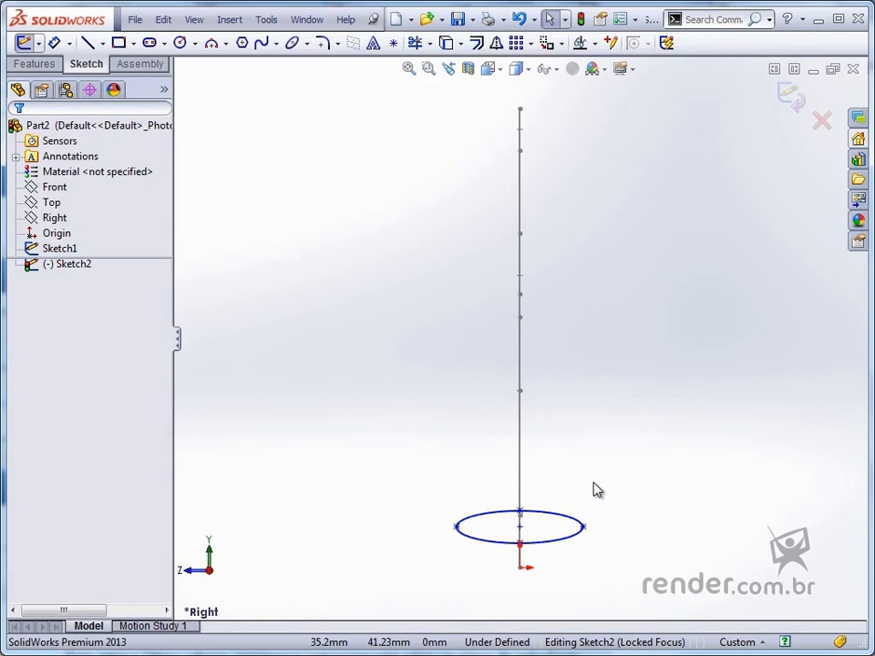
Step: Dimension the distance from the origin to the ellipse's lowest point to 5 mm
click(521, 545)
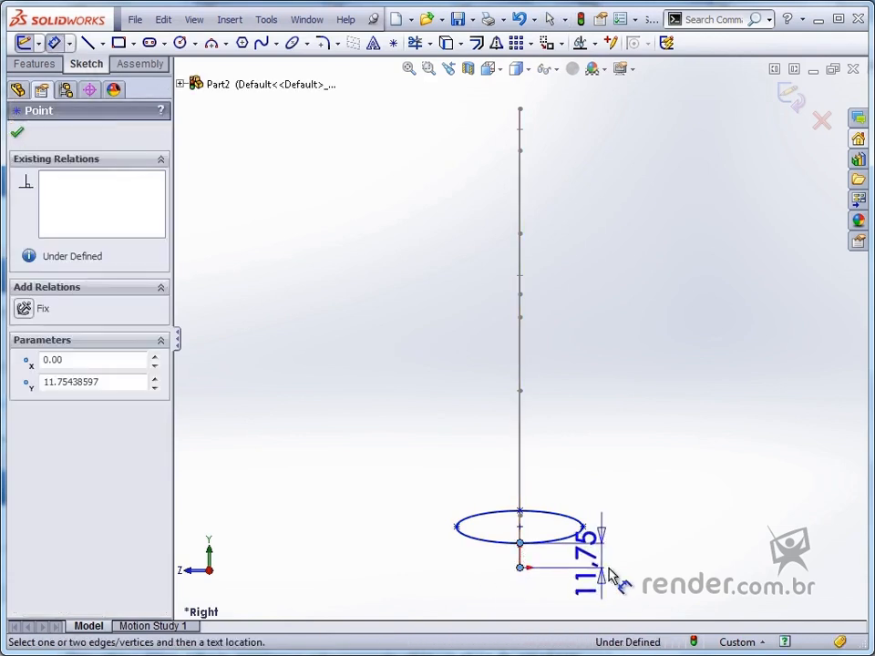
click(611, 563)
text(5438597mm)
key(Return)
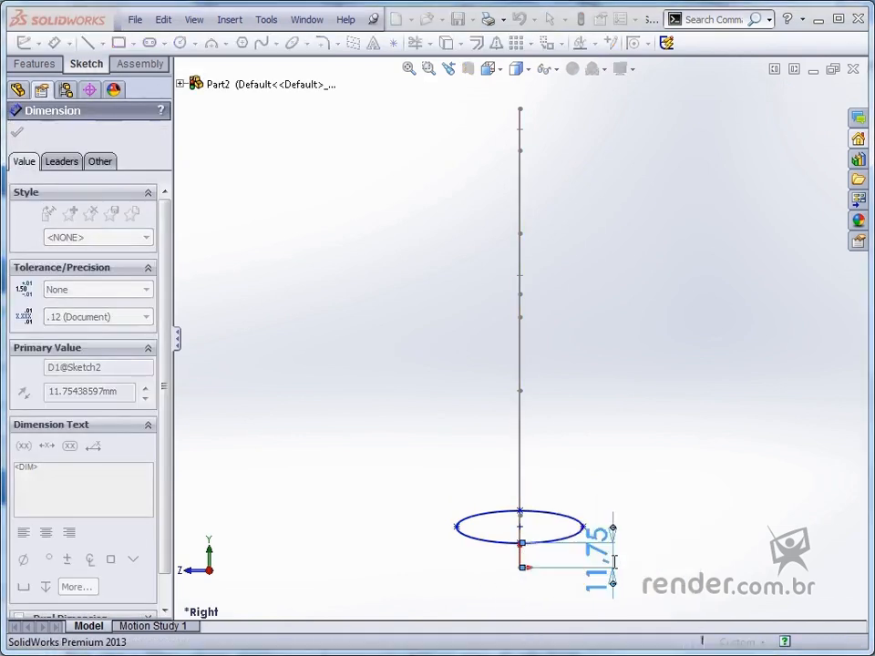
Step: Dimension the ellipse's height between its lowest and highest points to 10 mm
click(521, 557)
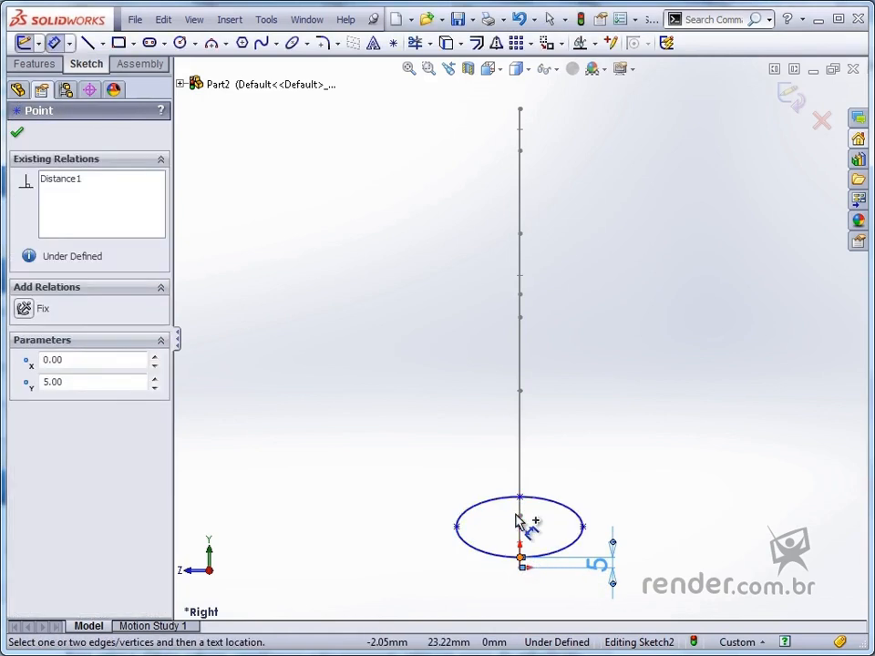
click(520, 498)
click(628, 455)
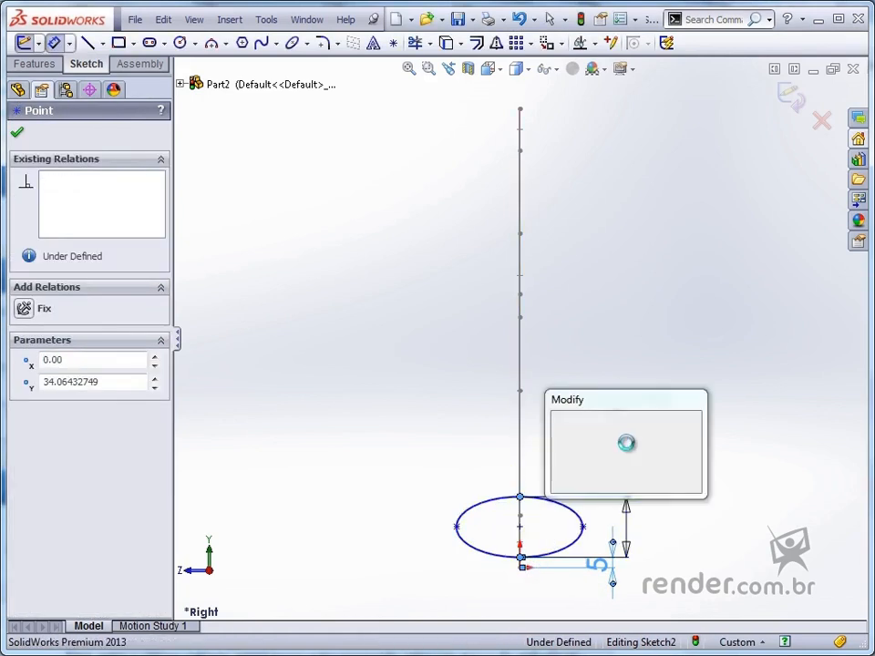
text(10)
key(Return)
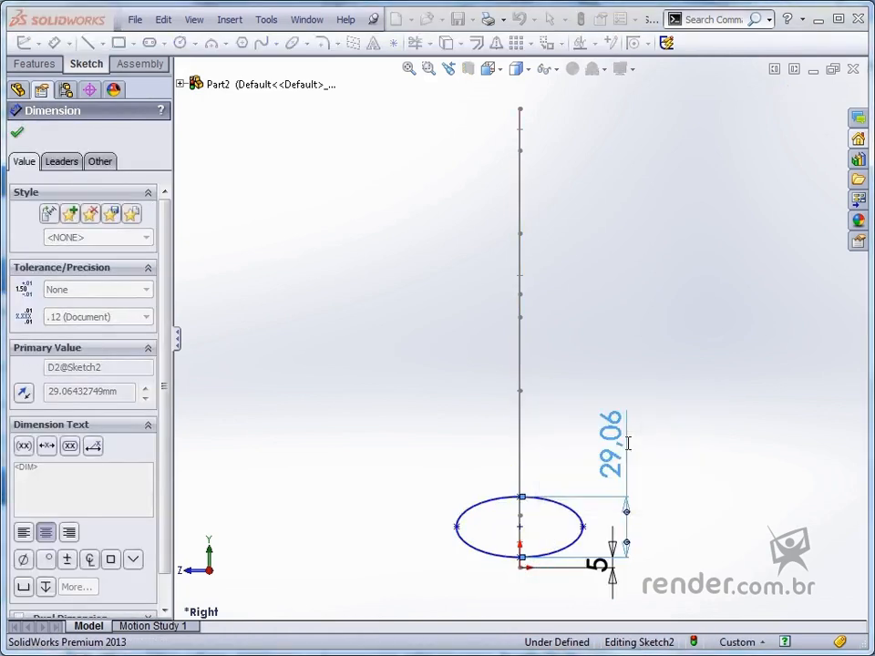
Step: Dimension the ellipse's width between its two side points to 35 mm
click(518, 554)
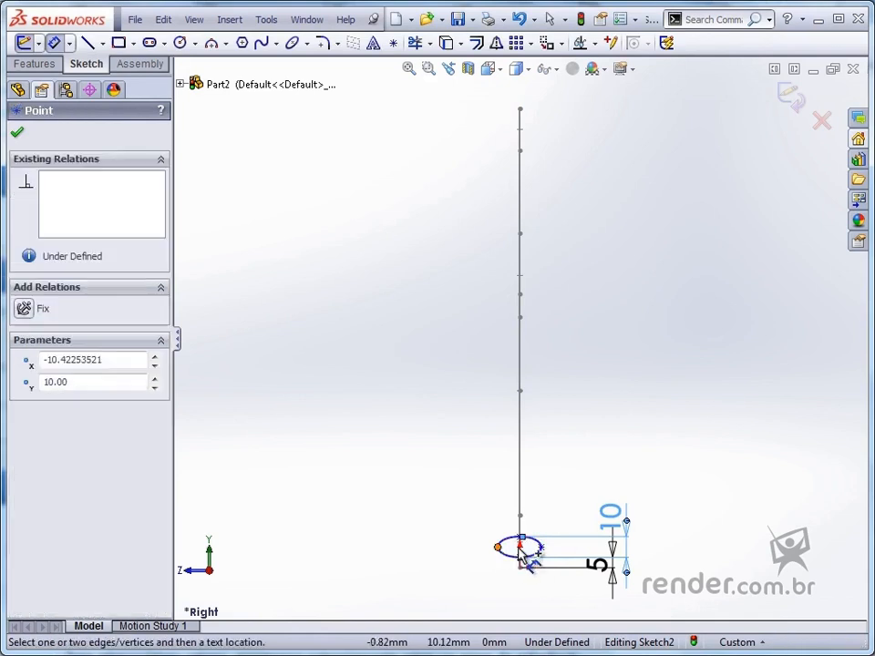
click(543, 552)
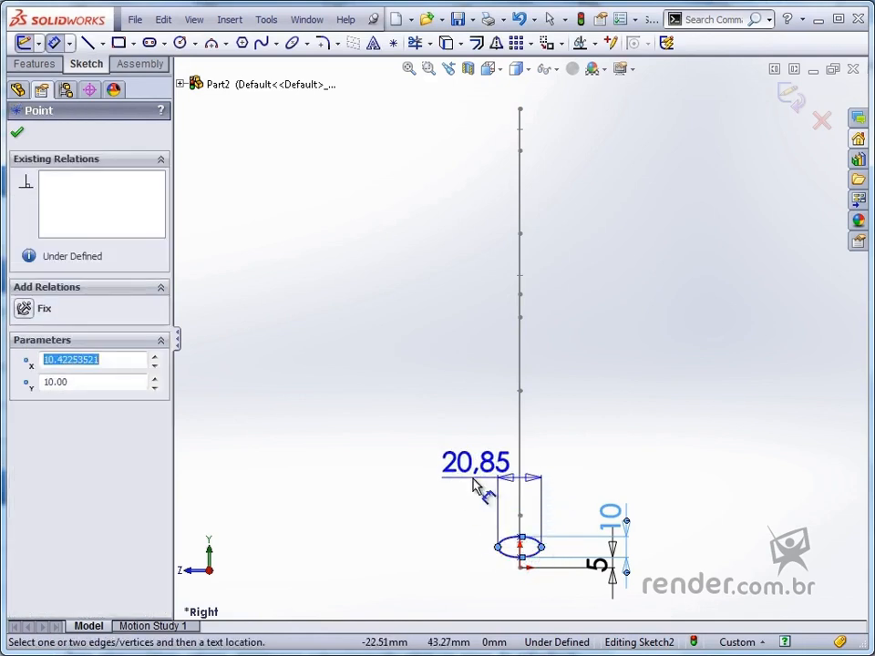
click(464, 477)
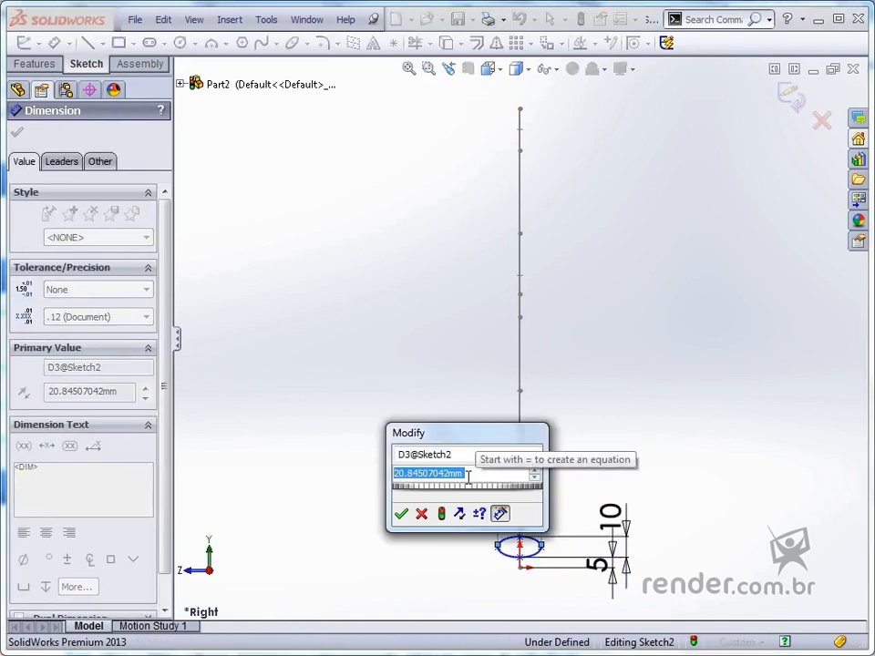
text(35)
key(Return)
Step: Add a vertical relation between the origin and the ellipse's bottom, center and top points, and exit the sketch
scroll(528, 528, down, 5)
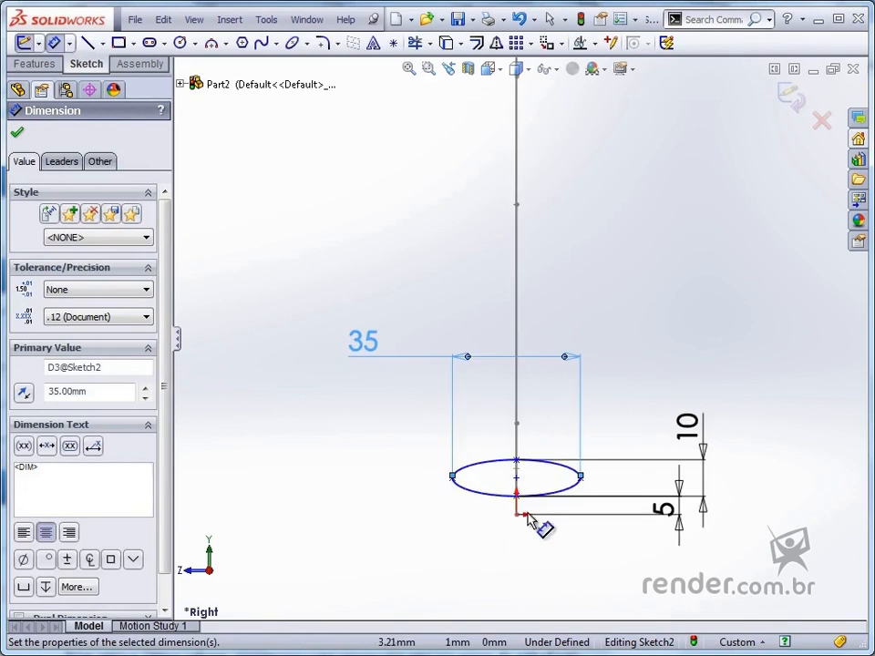
key(Escape)
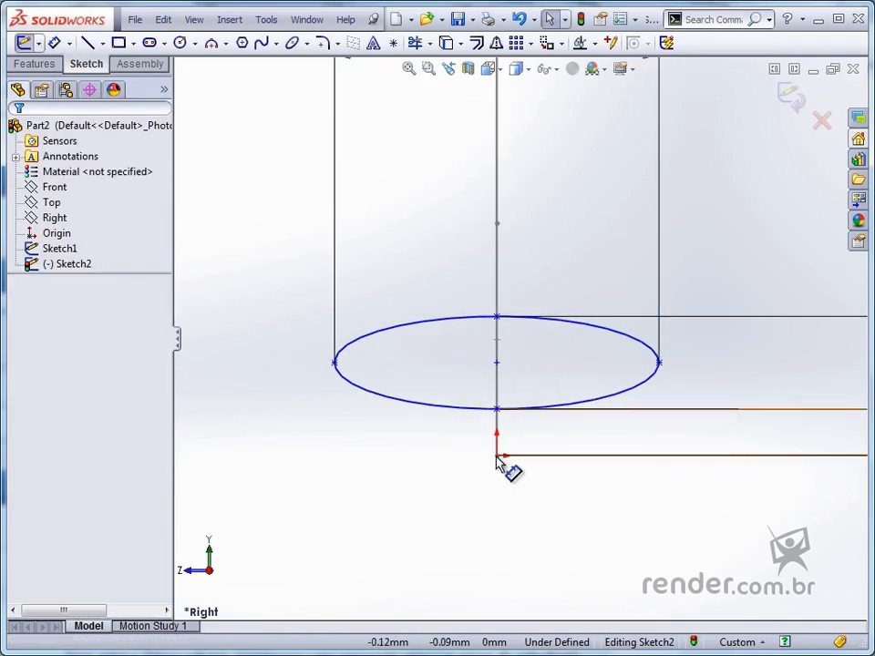
click(498, 456)
ctrl+click(497, 364)
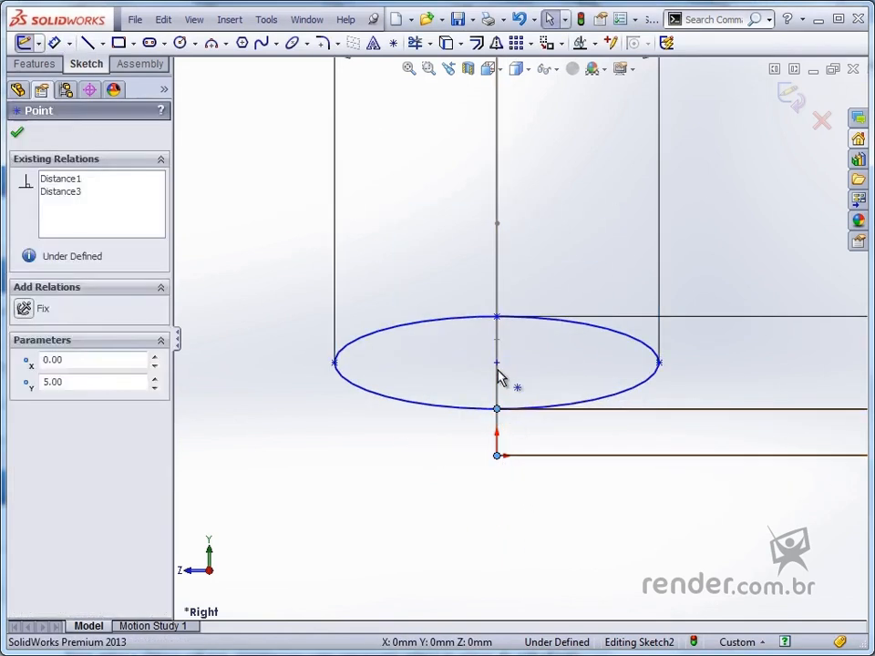
ctrl+click(497, 338)
ctrl+click(497, 317)
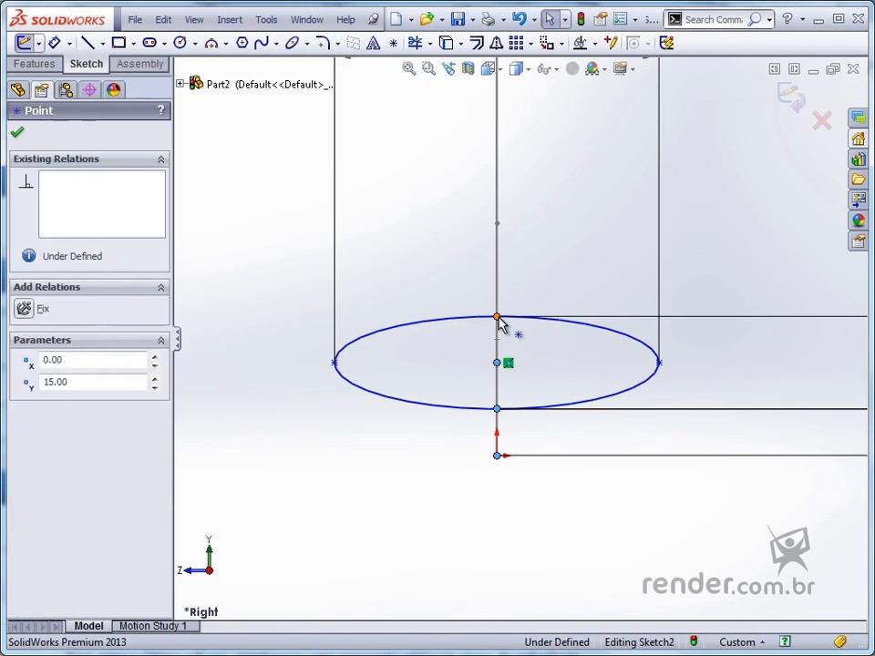
click(564, 244)
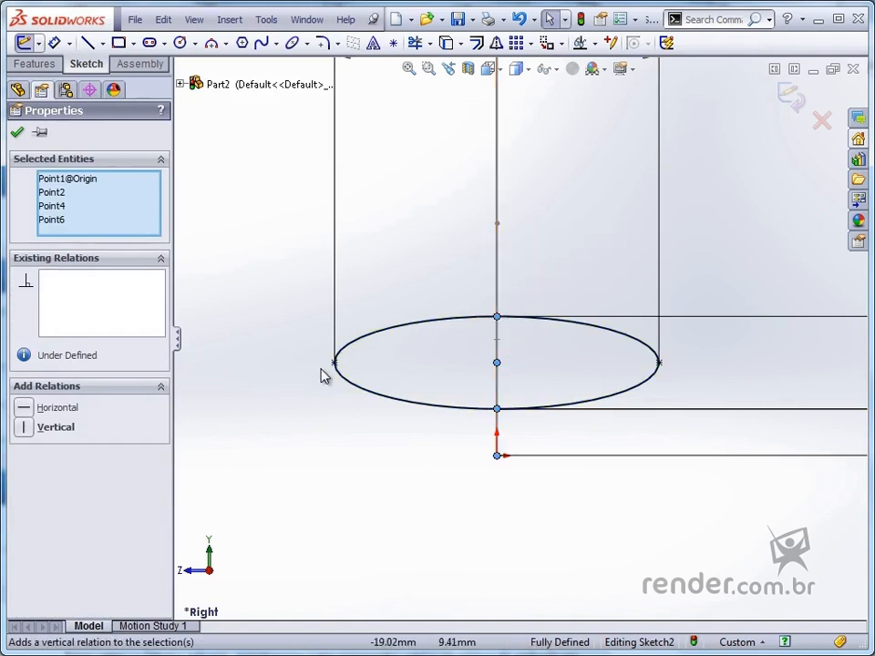
click(334, 453)
click(784, 94)
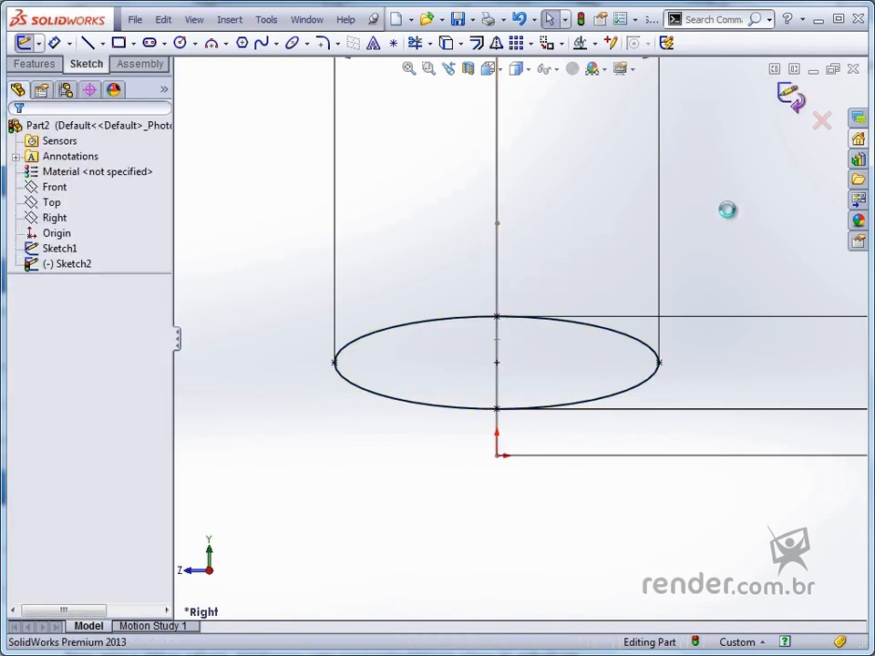
Step: Start a sketch on the Front plane and draw a horizontal line about 44 mm long from the axis line, about 9 mm above the origin
key(ctrl+7)
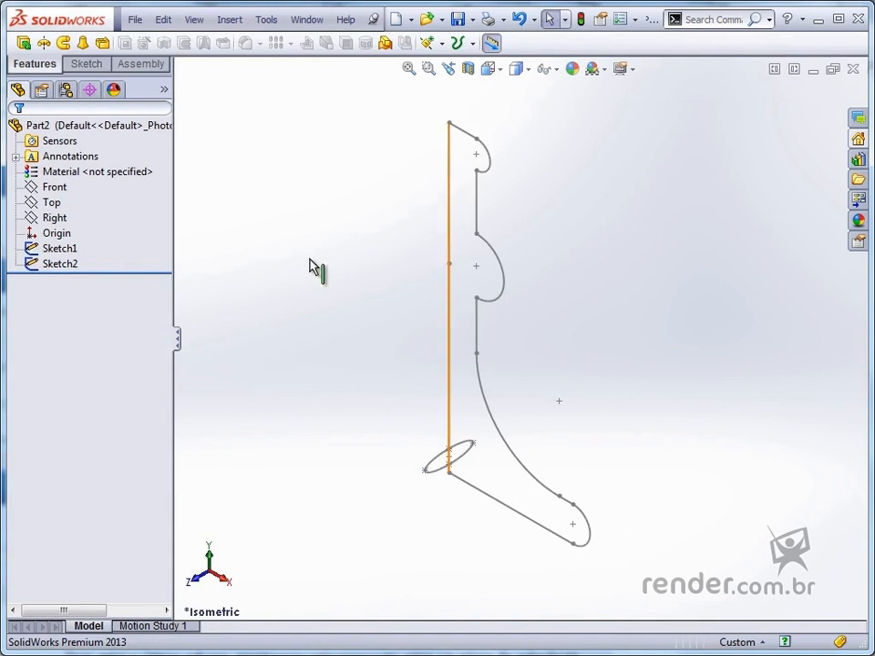
click(55, 187)
click(71, 166)
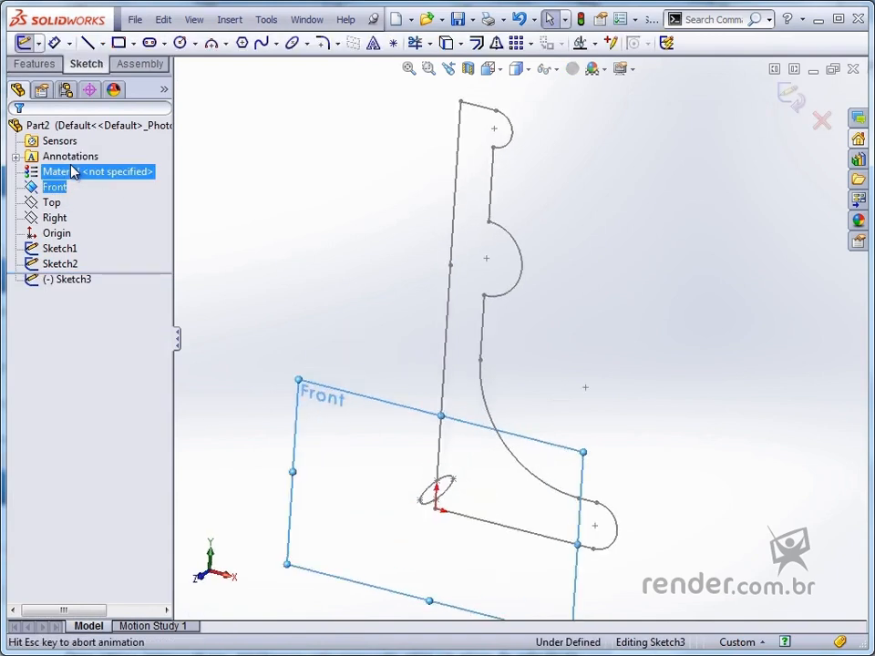
click(87, 46)
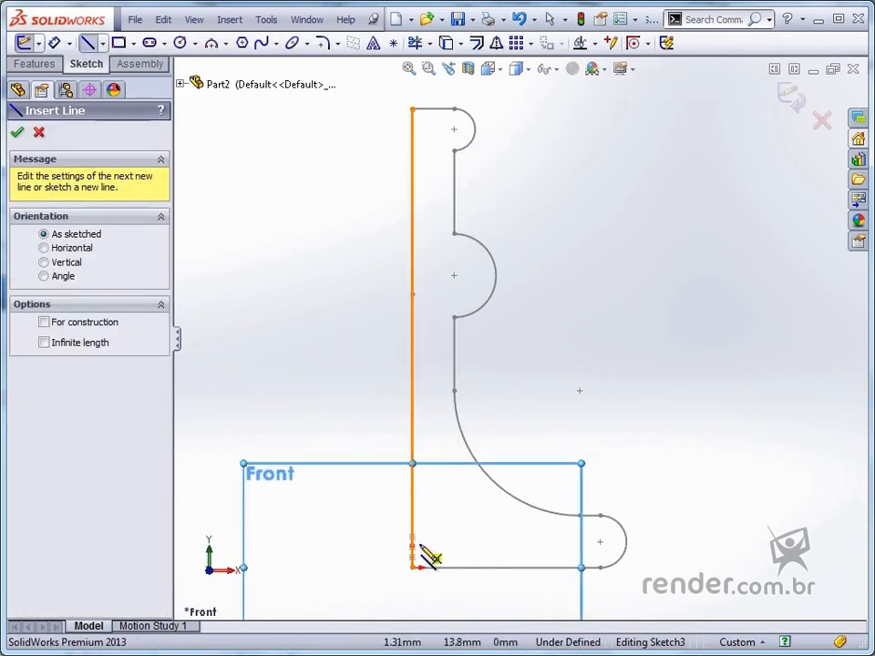
scroll(421, 553, down, 8)
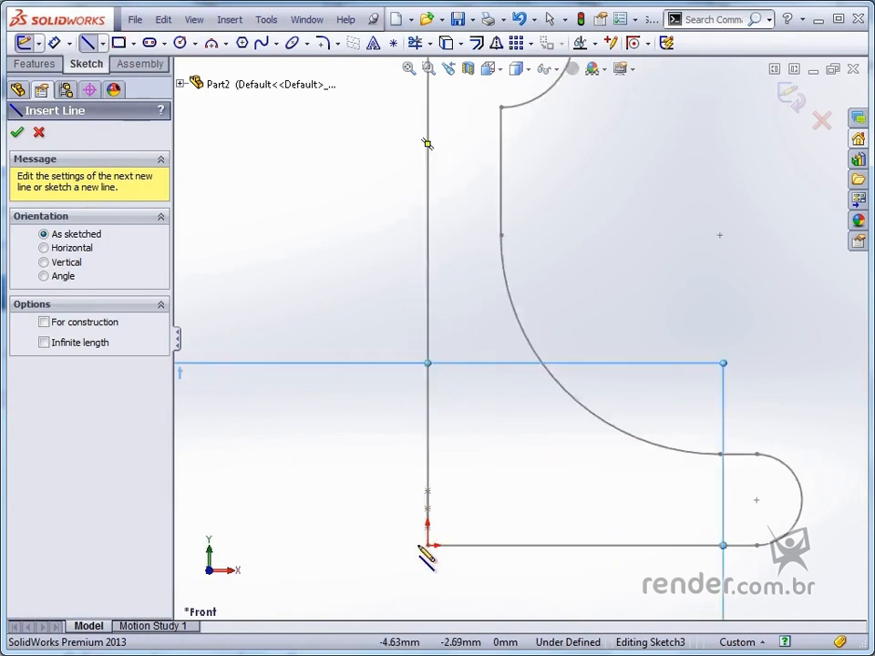
click(413, 458)
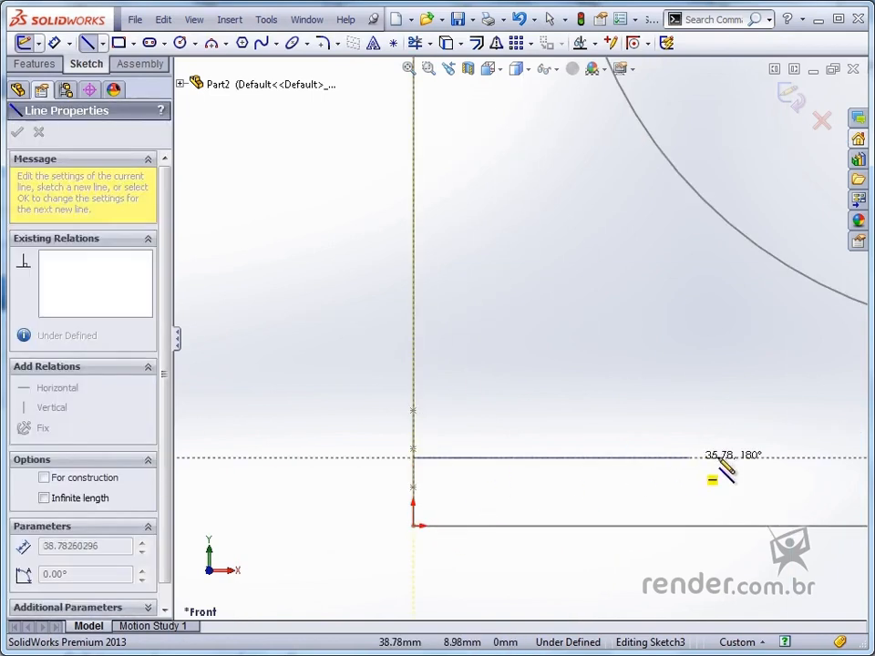
click(751, 458)
key(Escape)
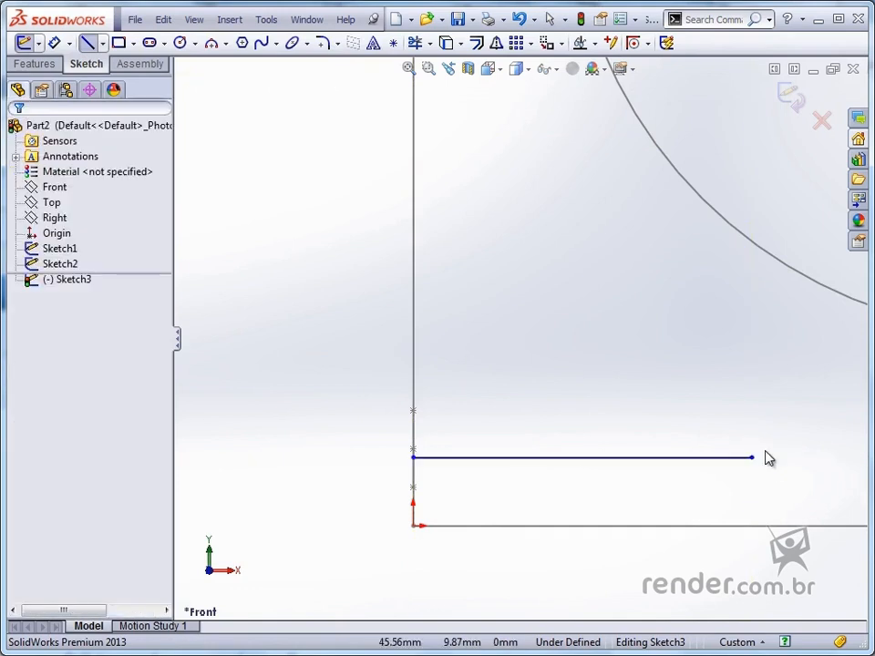
Step: Sketch a three-point arc curving upward from the horizontal line's free end, with a radius of about 65 mm
scroll(765, 452, up, 5)
scroll(744, 296, down, 2)
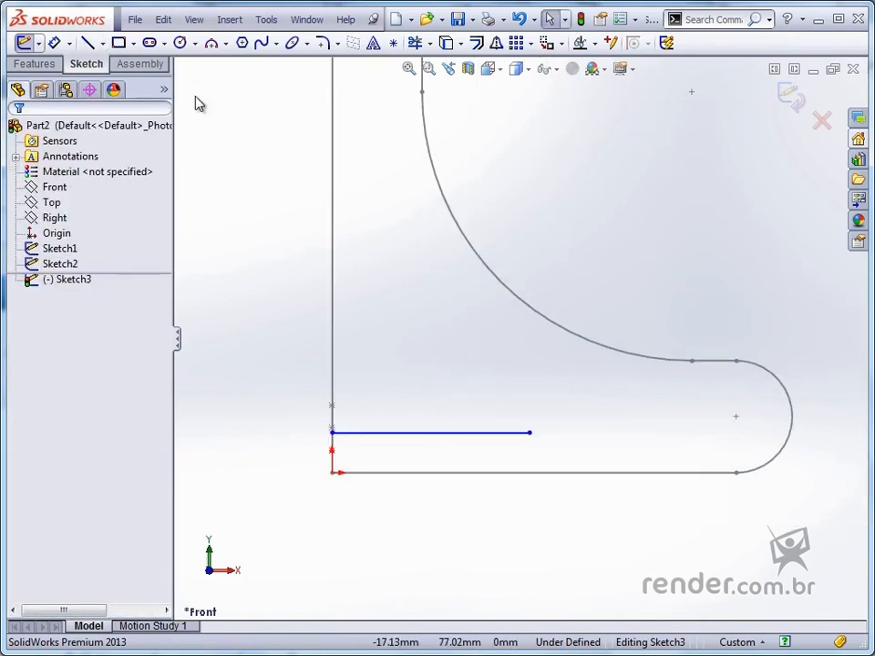
click(212, 43)
click(530, 433)
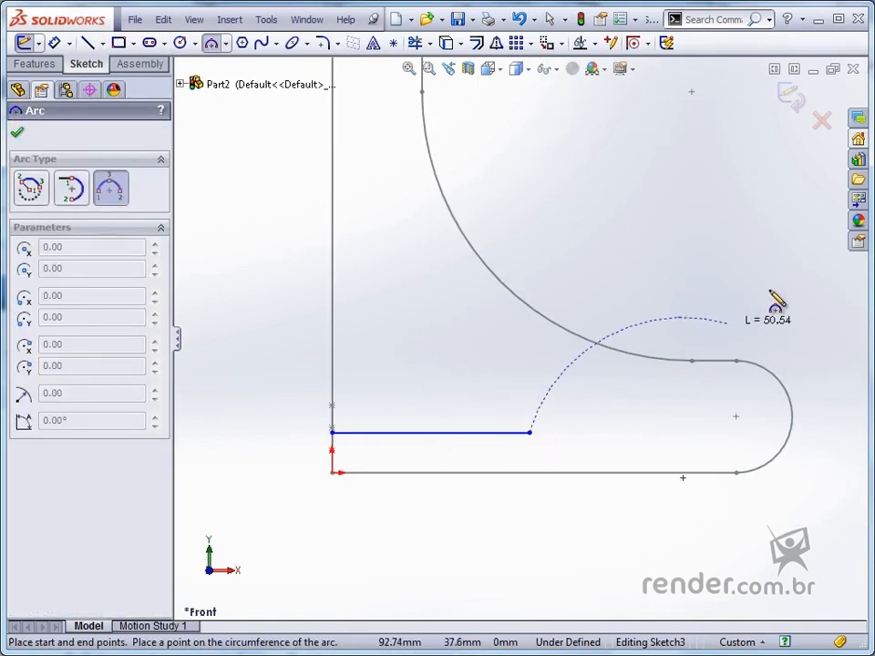
click(782, 256)
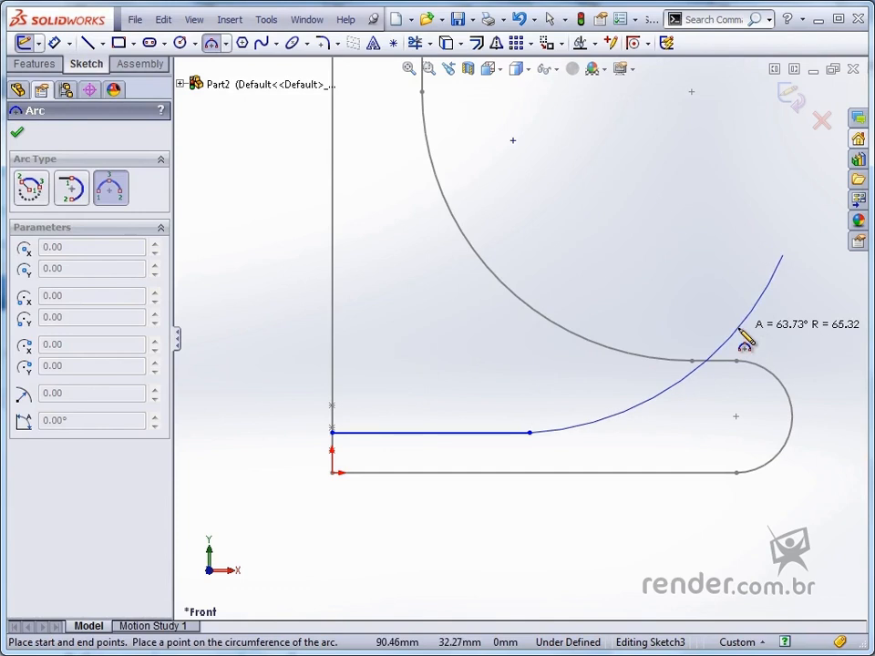
click(739, 331)
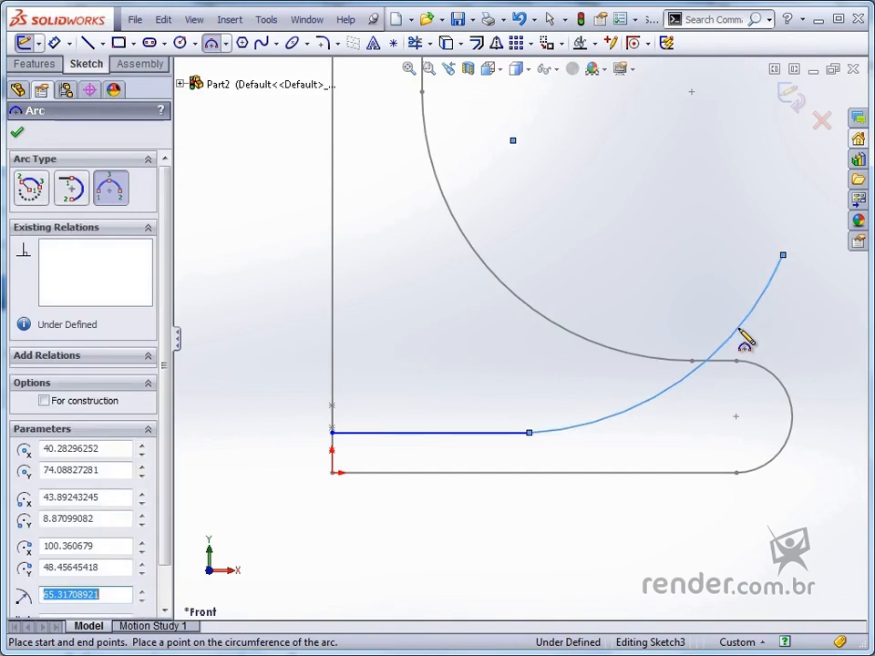
Step: Add a hook-shaped three-point arc curling inward from the large arc's upper end, with a radius of about 12 mm
click(783, 257)
click(686, 240)
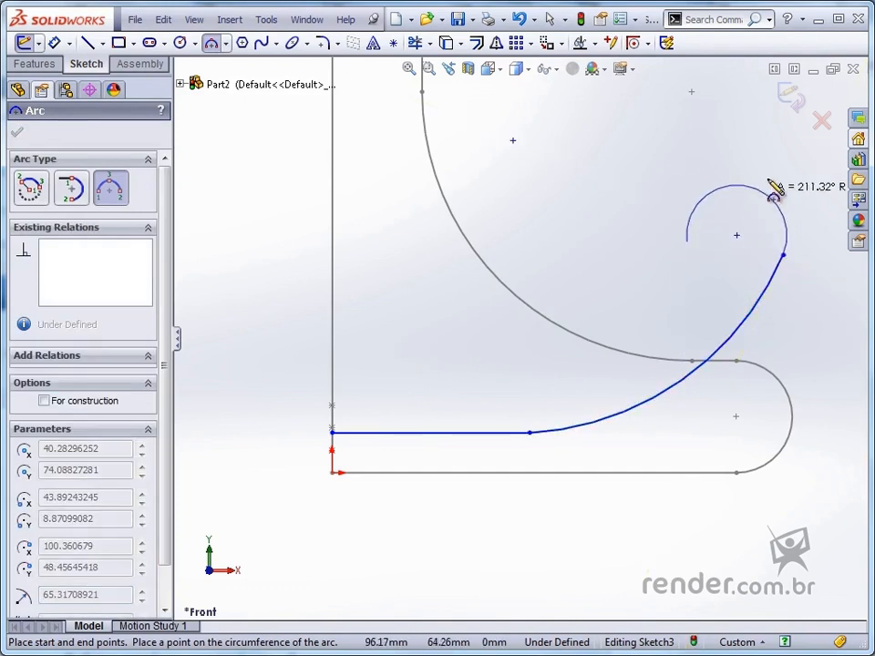
click(776, 200)
key(Escape)
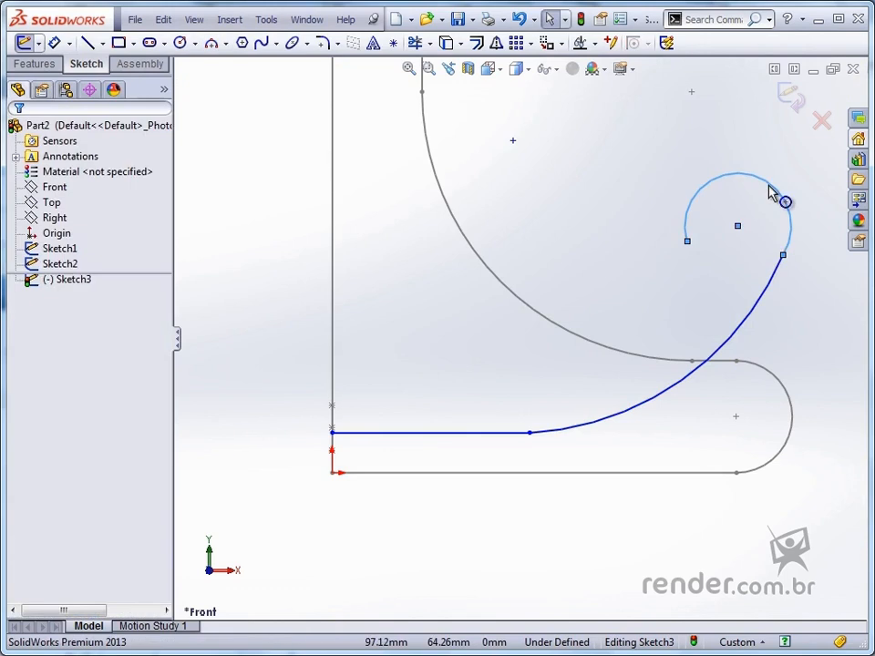
Step: Make the horizontal line's start point coincident with the center point of the ellipse
click(332, 432)
scroll(336, 422, down, 6)
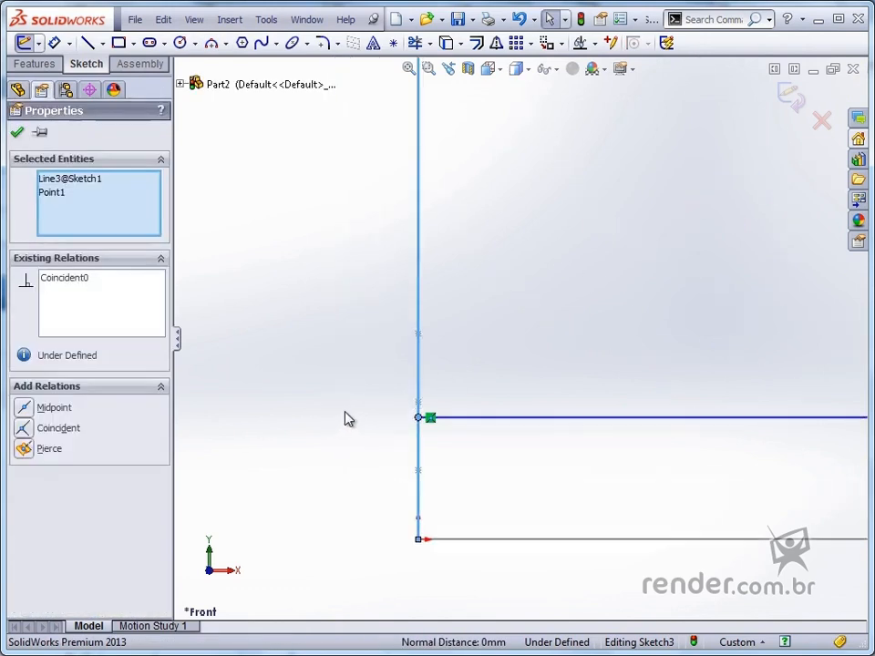
click(373, 419)
mouse_move(433, 396)
middle_down()
mouse_move(410, 391)
mouse_move(441, 407)
middle_up()
click(444, 402)
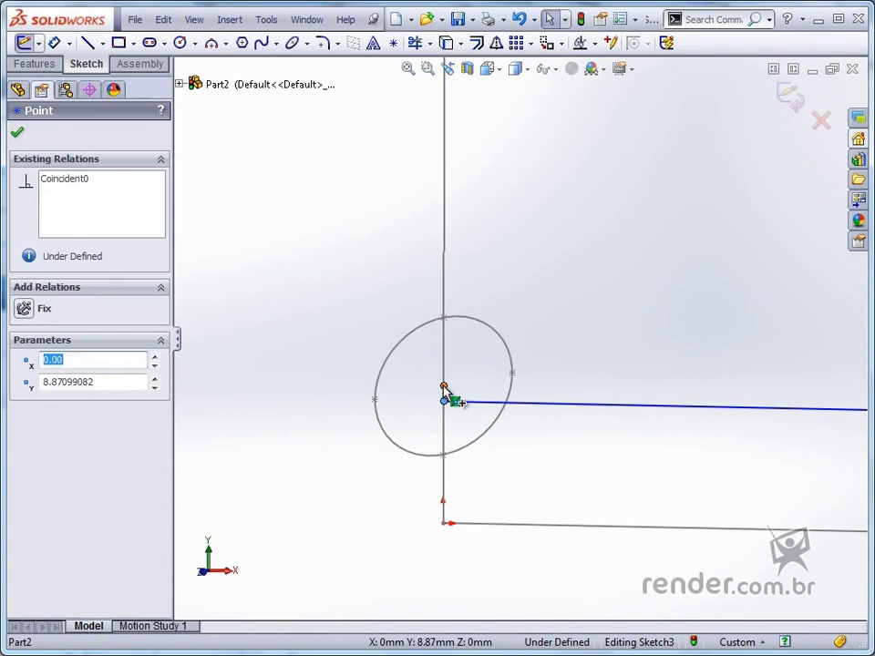
ctrl+click(445, 393)
click(529, 313)
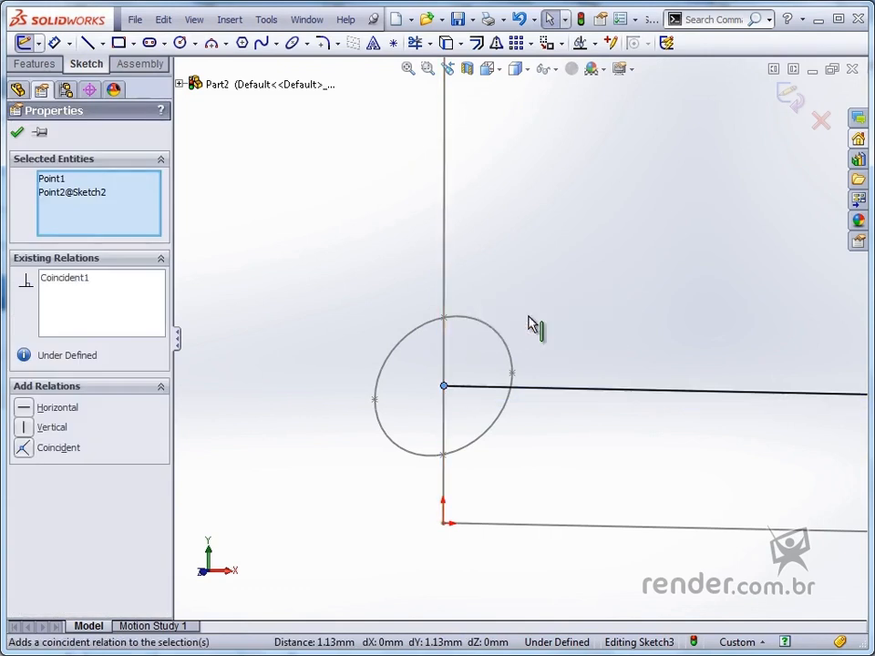
click(537, 309)
Step: Dimension the horizontal line's length to 60 mm
key(ctrl+1)
click(55, 43)
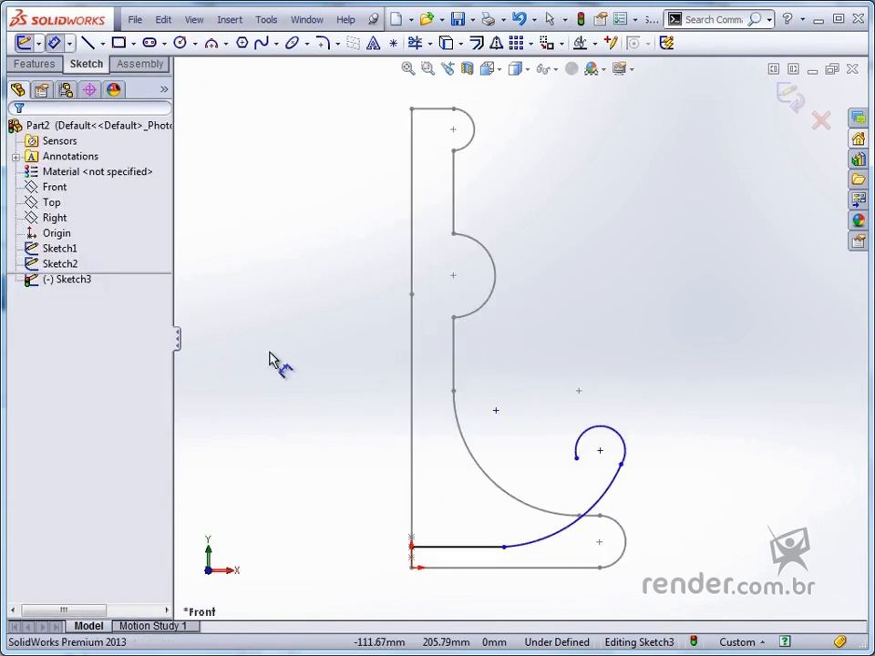
click(468, 547)
click(463, 598)
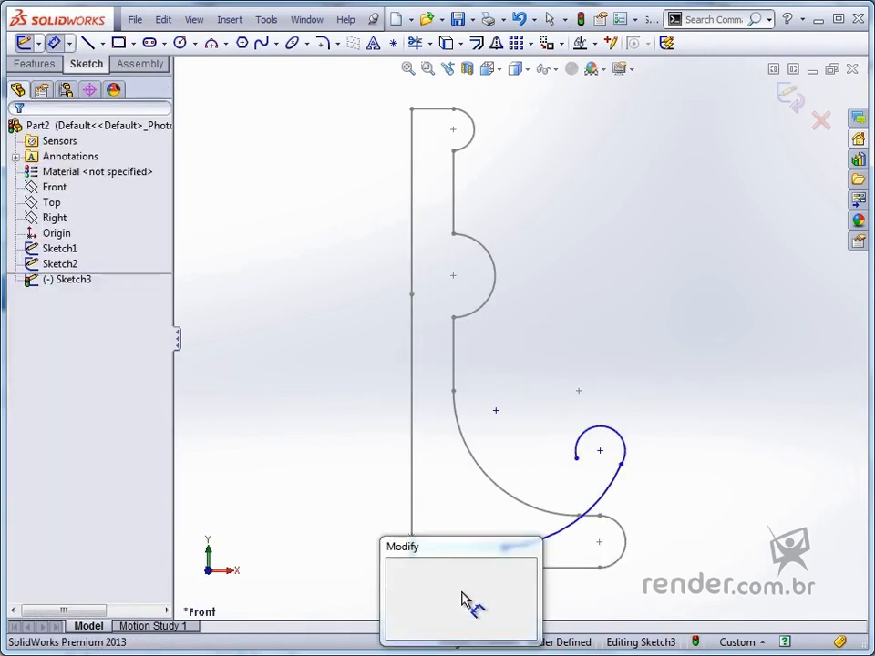
text(60)
key(Return)
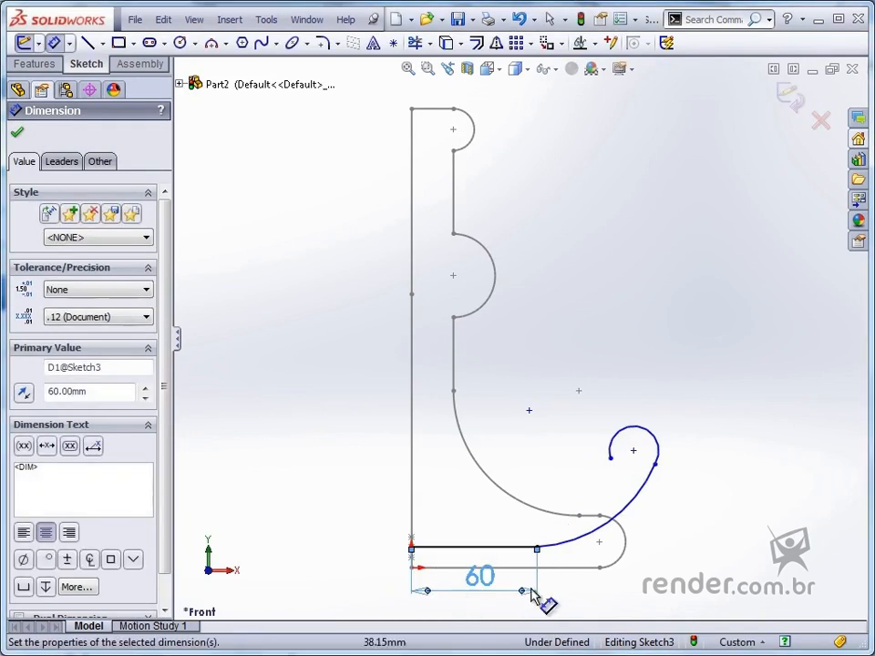
Step: Dimension the large upward-curving arc with a radius of 150 mm
click(582, 528)
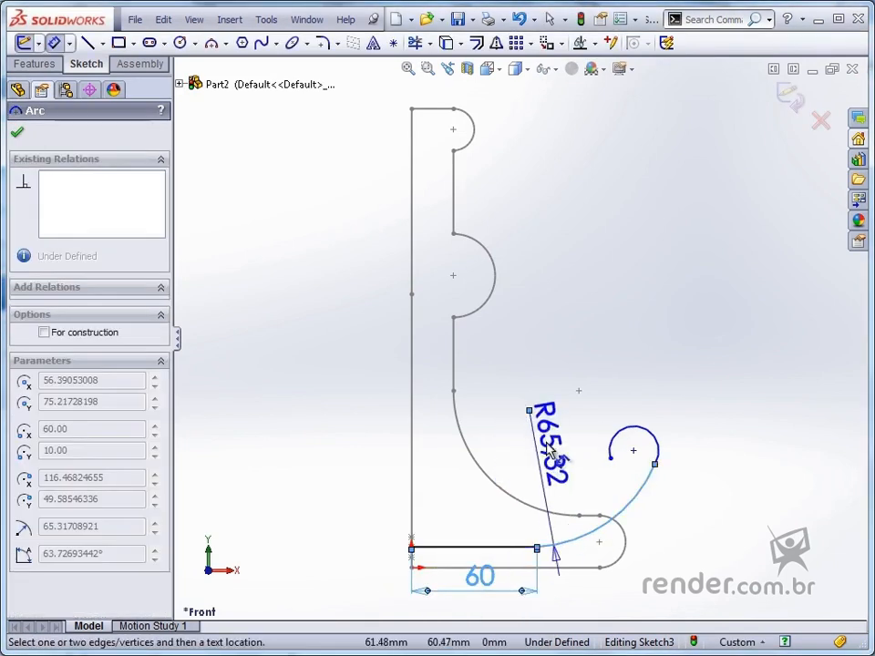
click(547, 444)
text(150)
key(Return)
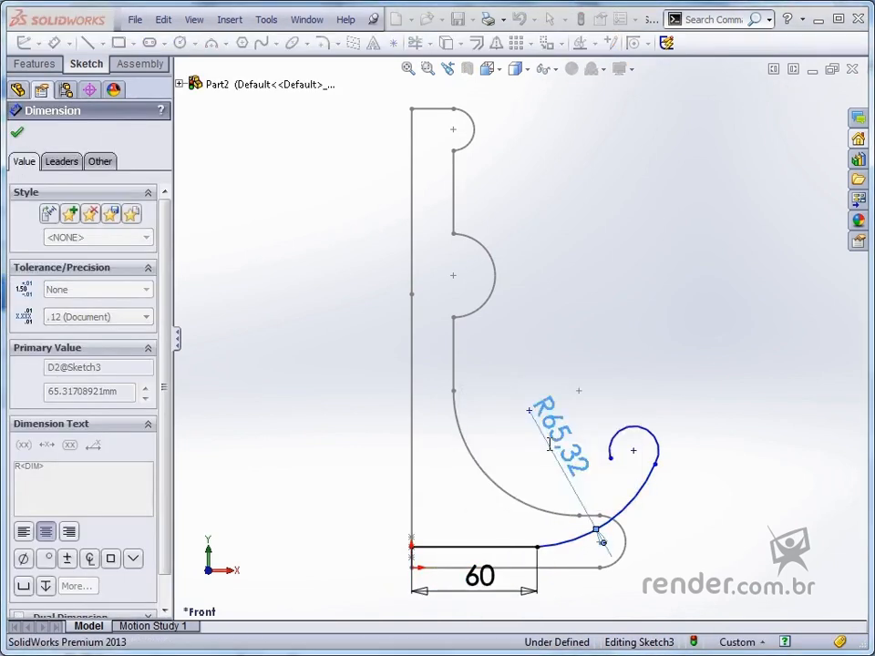
Step: Dimension the small hook arc with a radius of 20 mm
click(766, 321)
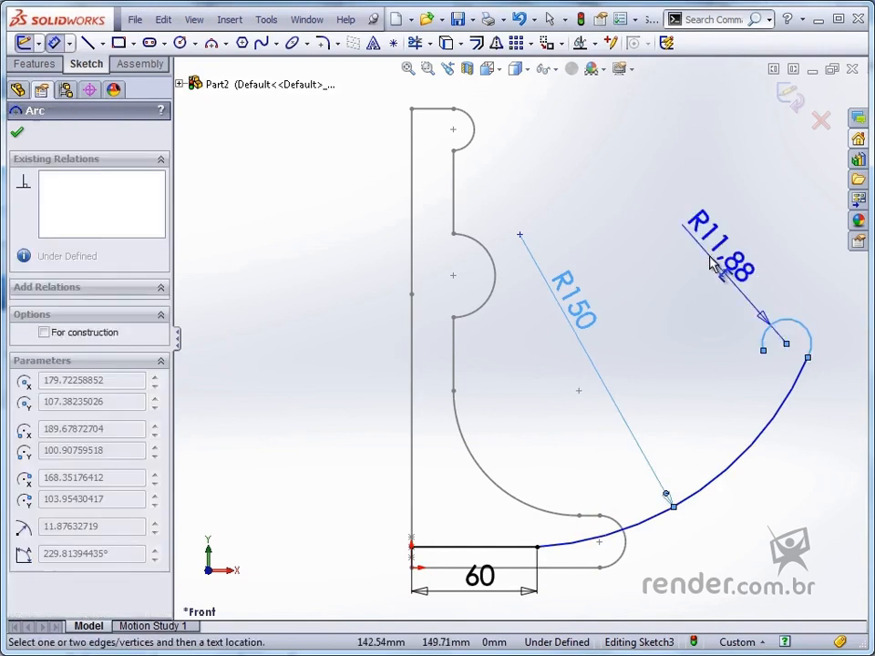
click(714, 266)
key(Return)
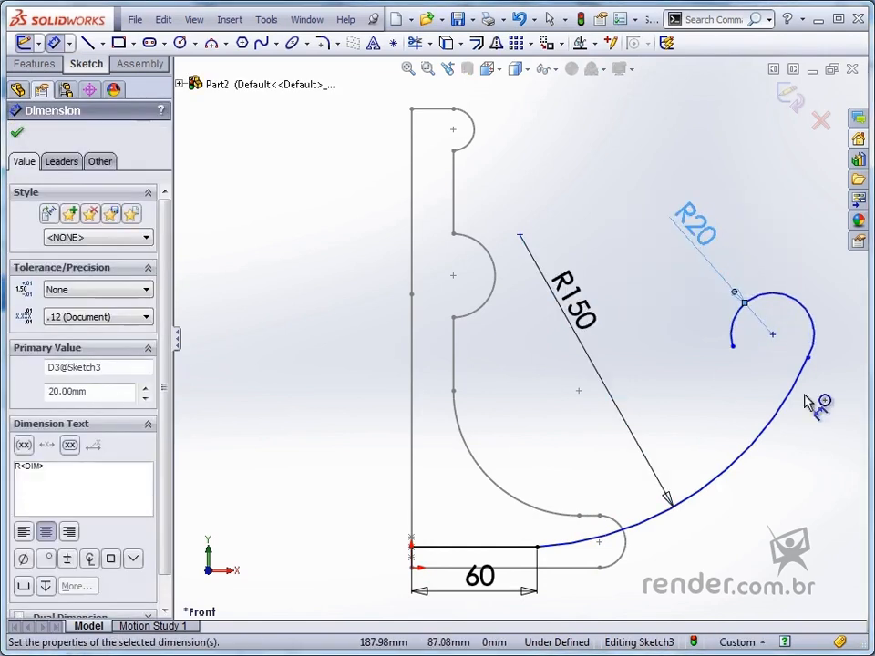
Step: Dimension the vertical distance from the horizontal line's end to the junction of the two arcs as 65 mm
click(537, 549)
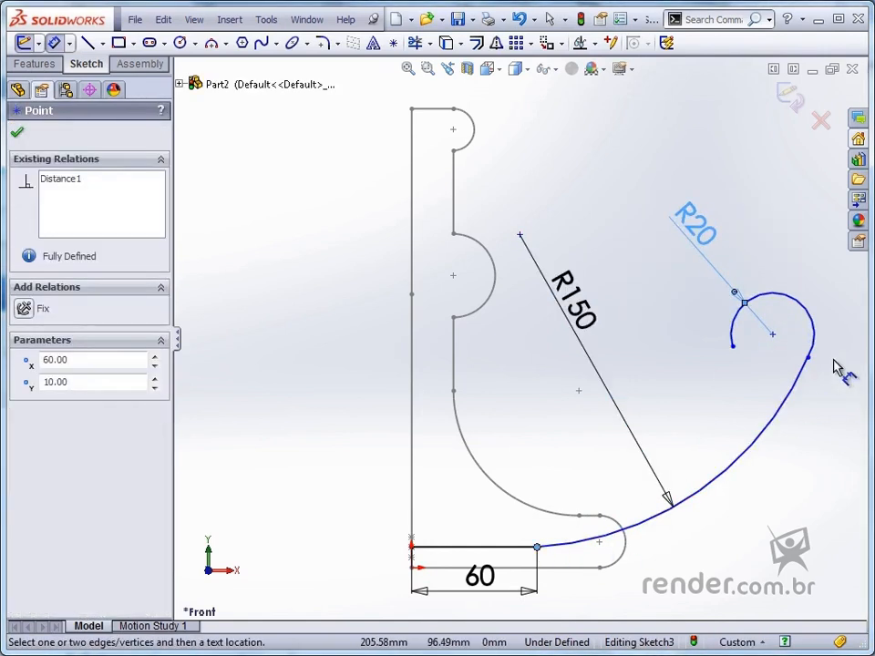
click(808, 359)
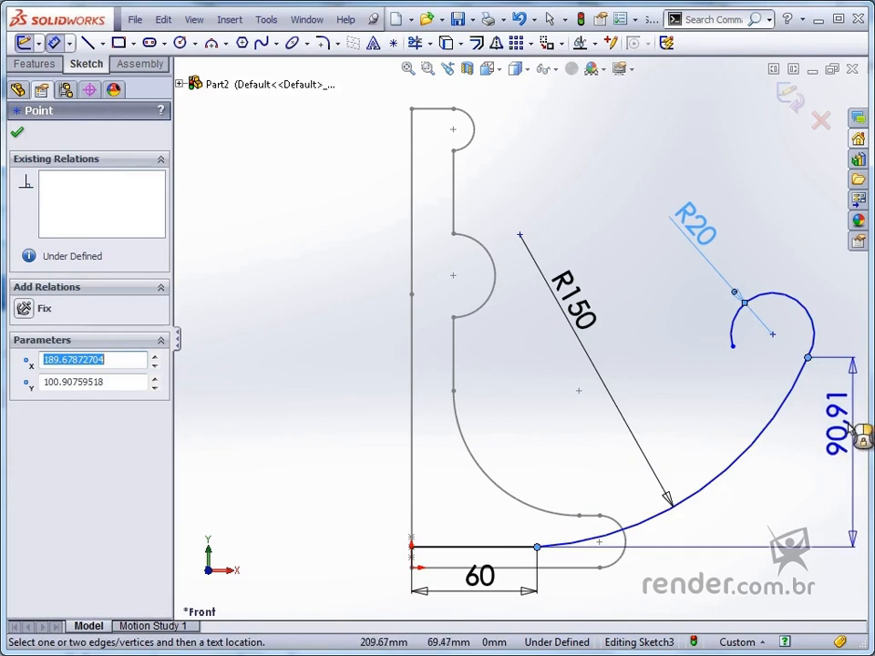
click(851, 425)
text(65)
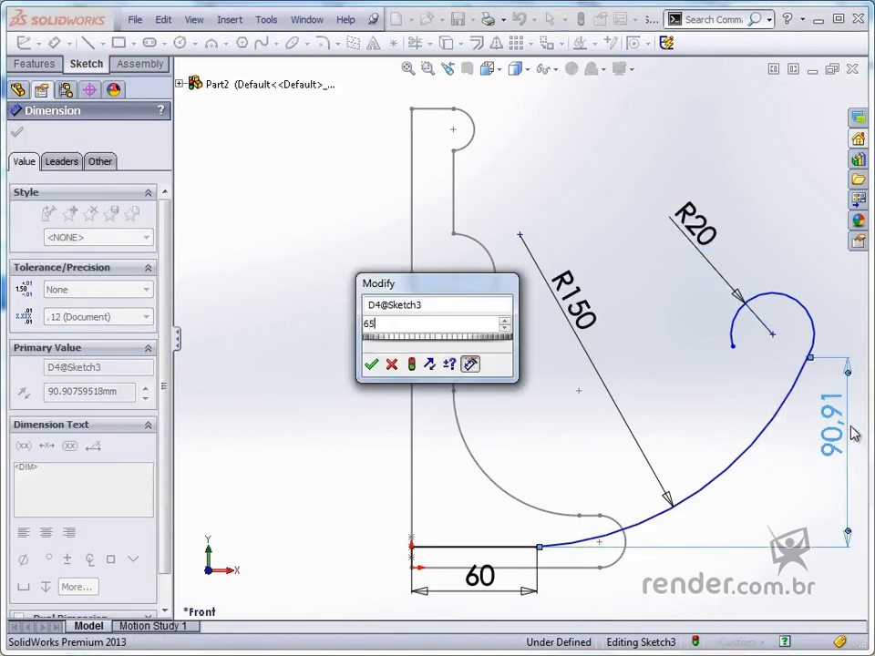
key(Return)
click(729, 522)
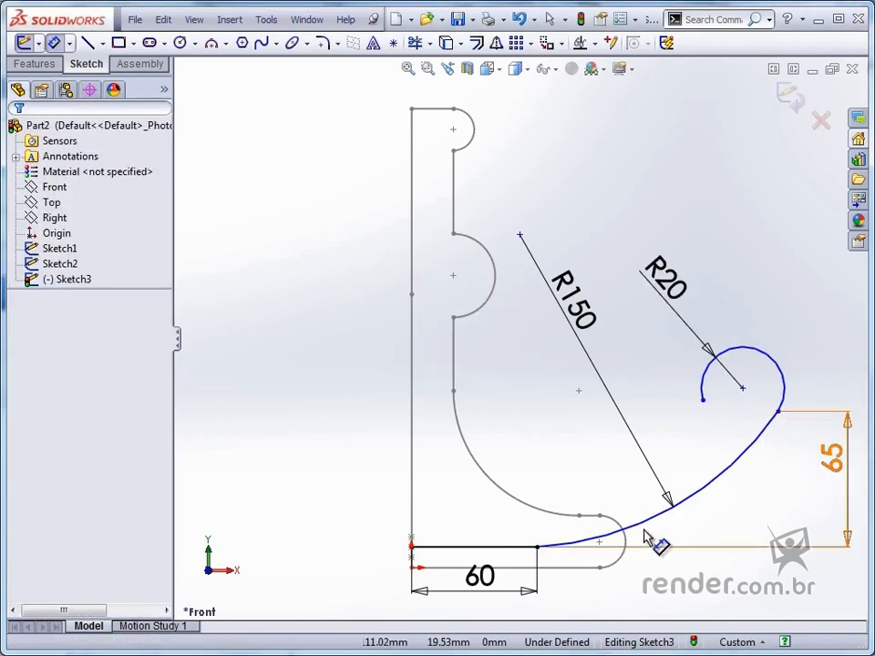
Step: Make the large 150 mm radius arc tangent to the horizontal line
click(584, 545)
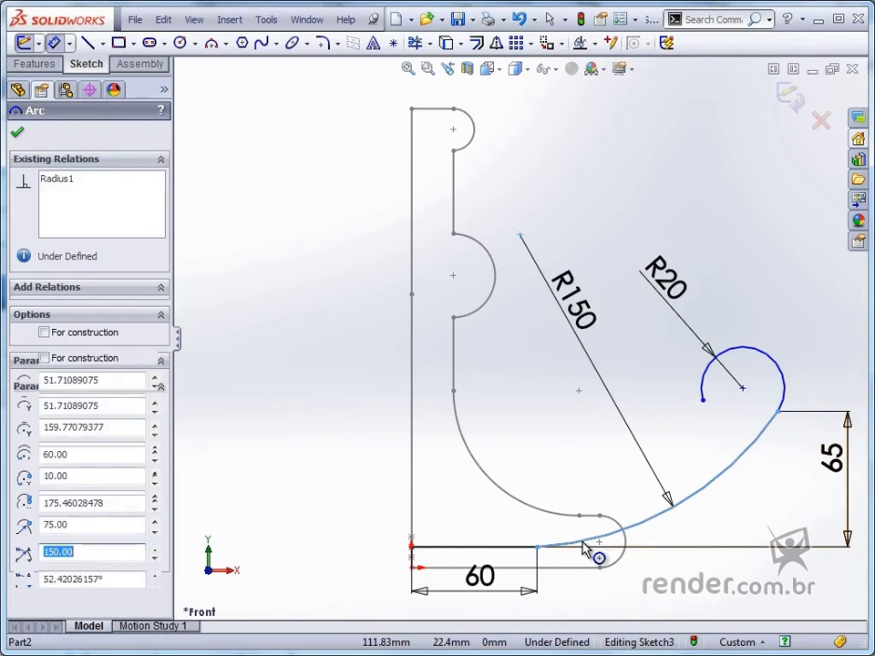
ctrl+click(503, 549)
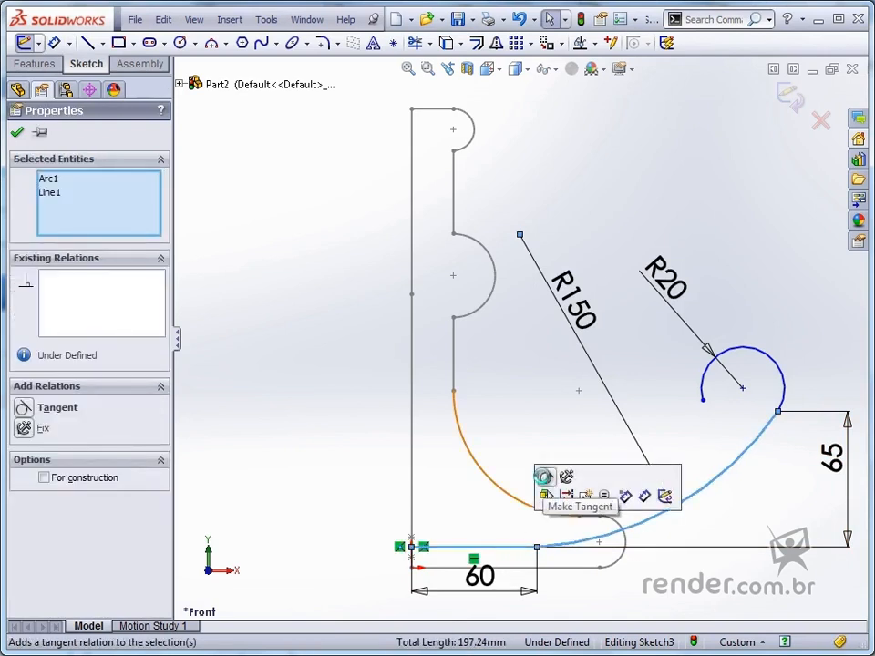
click(545, 477)
click(686, 597)
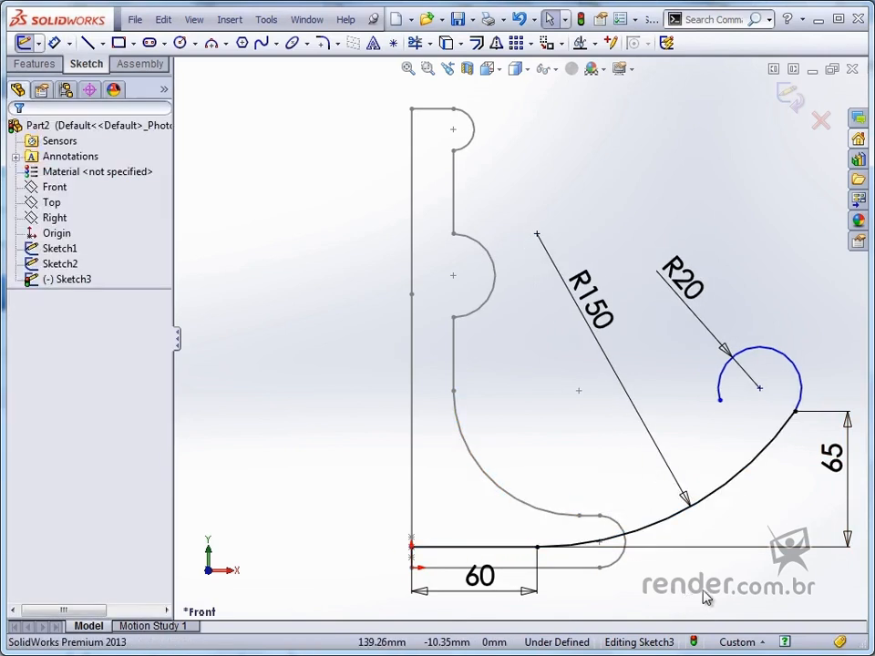
Step: Make the small hook arc tangent to the large arc
click(806, 390)
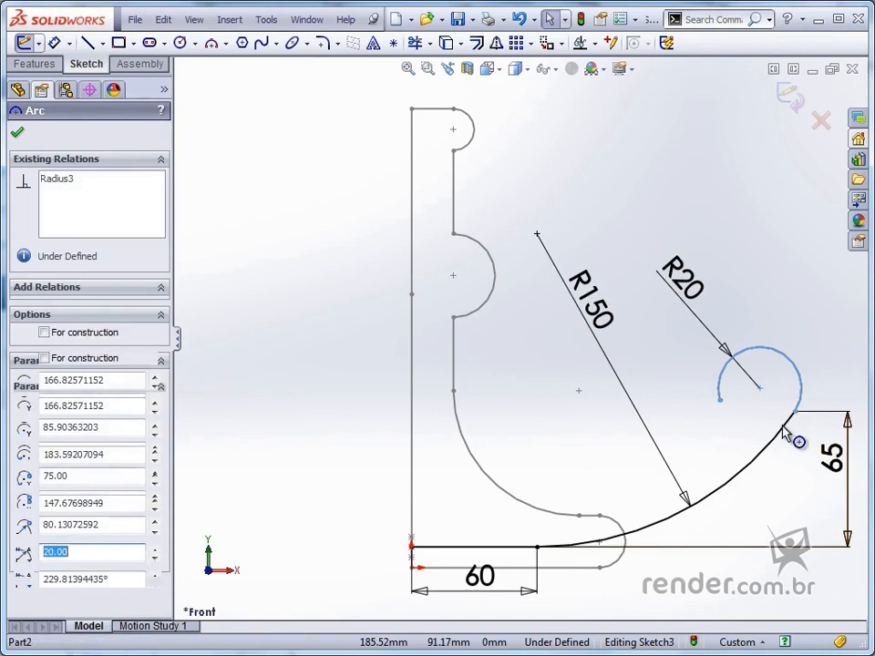
ctrl+click(787, 432)
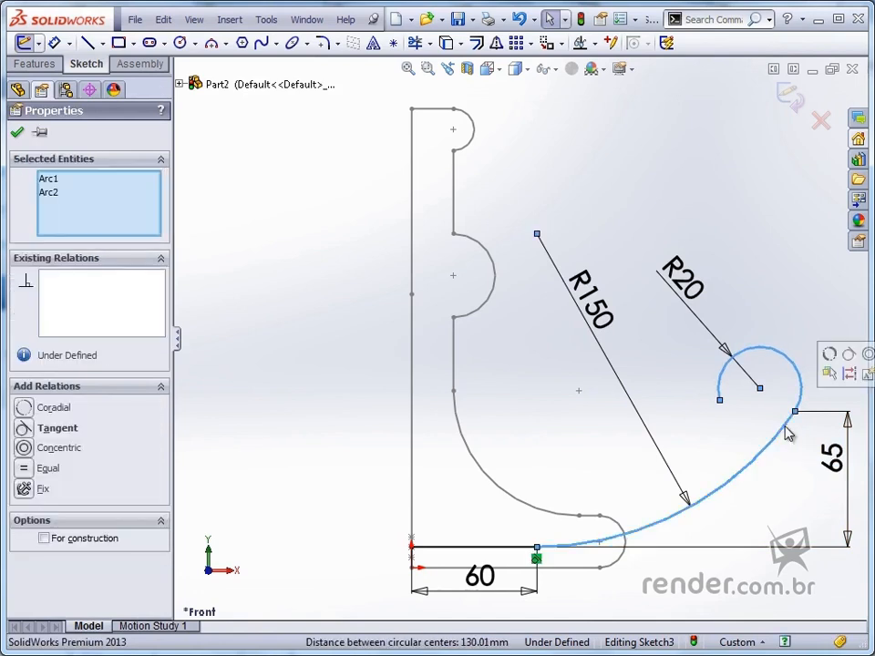
click(853, 361)
click(783, 486)
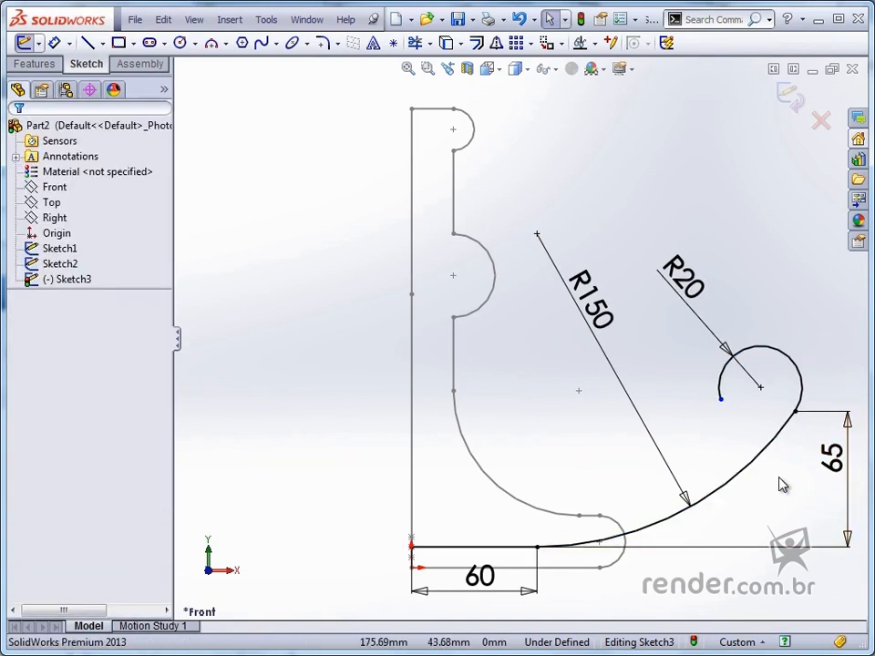
Step: Align the hook arc's free end horizontally with its junction to the large arc and exit the sketch
click(721, 400)
ctrl+click(796, 412)
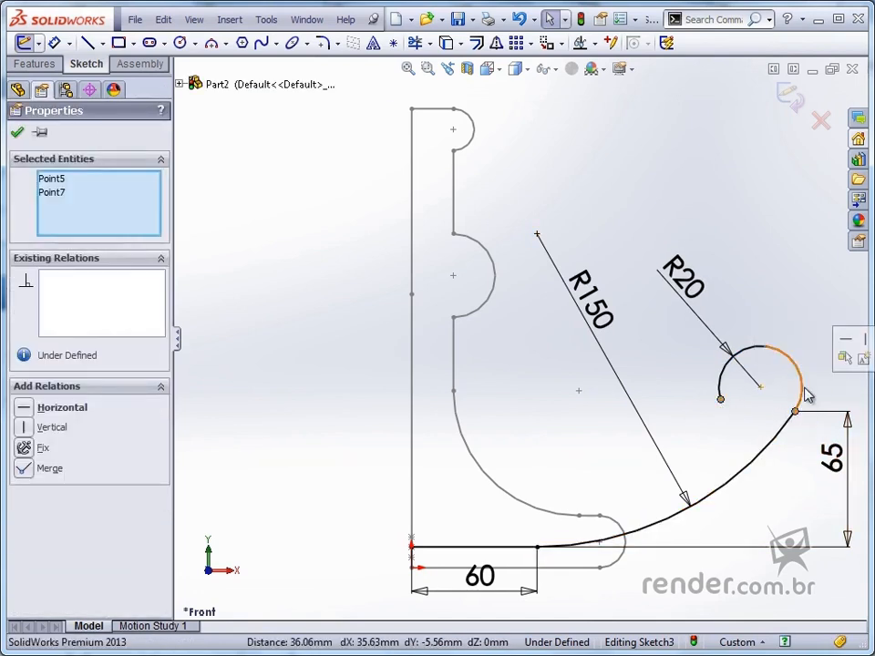
click(845, 337)
click(786, 468)
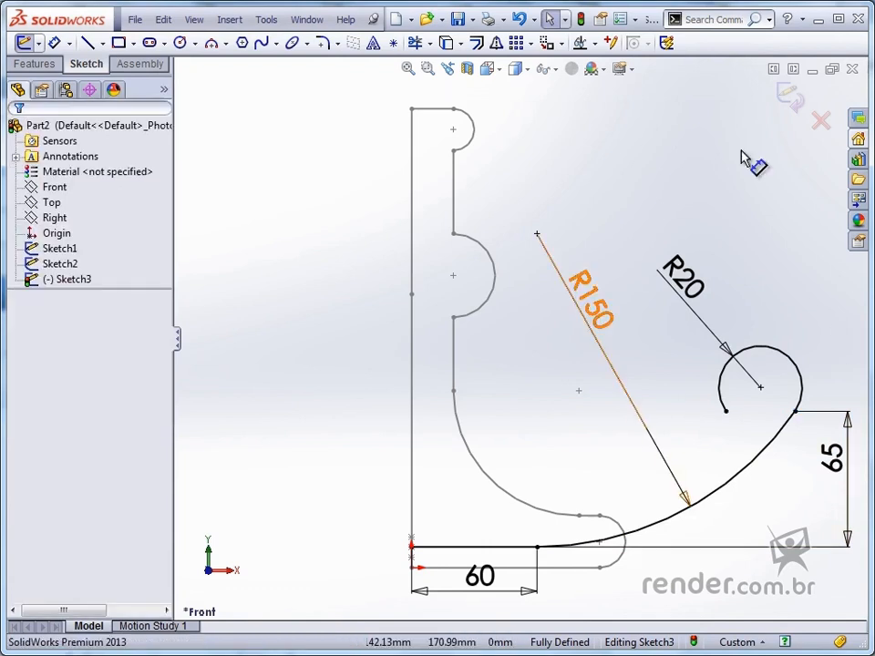
click(791, 96)
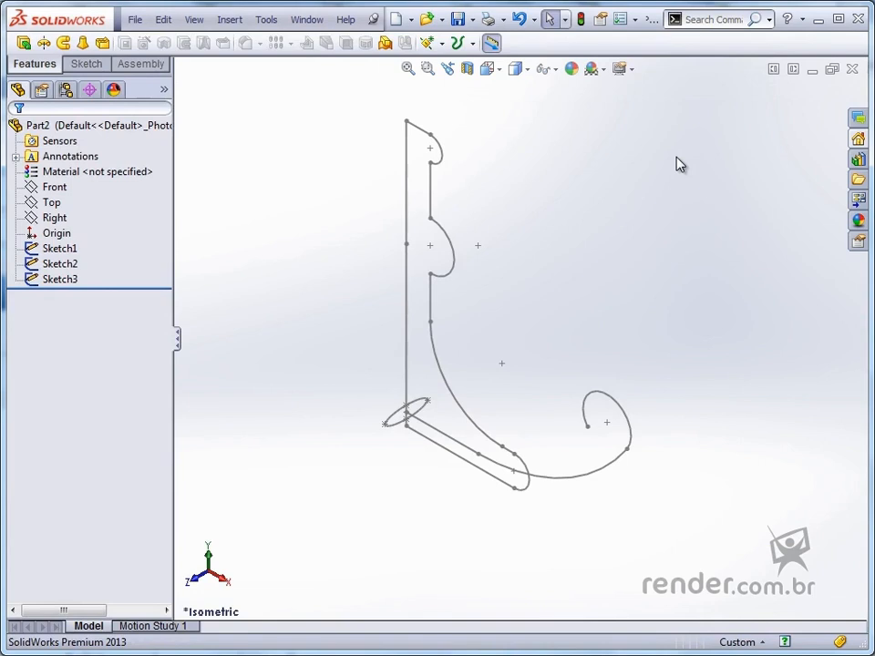
Step: Create a reference plane offset 220 mm above the Top plane
click(233, 20)
mouse_move(312, 213)
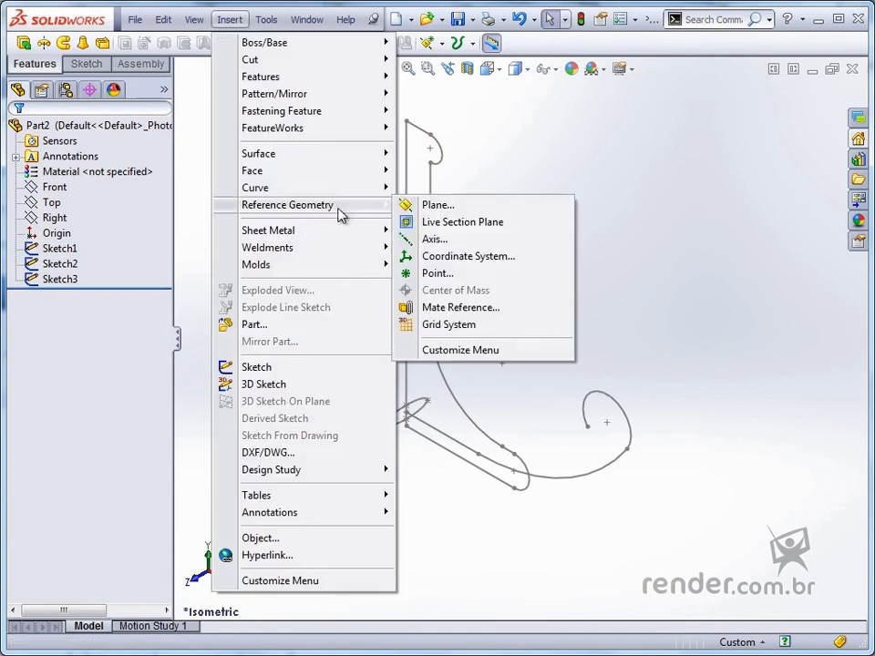
click(435, 205)
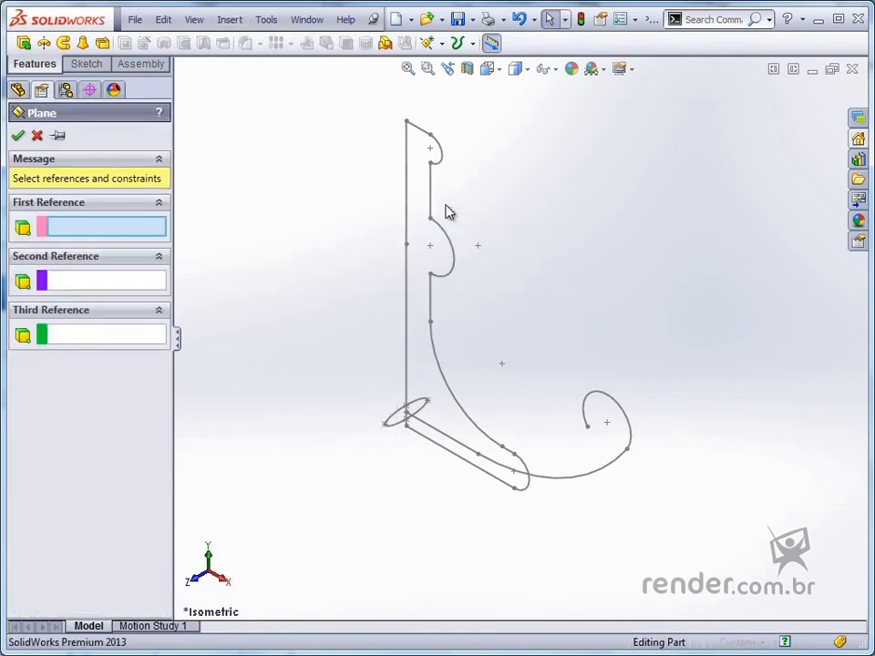
click(180, 84)
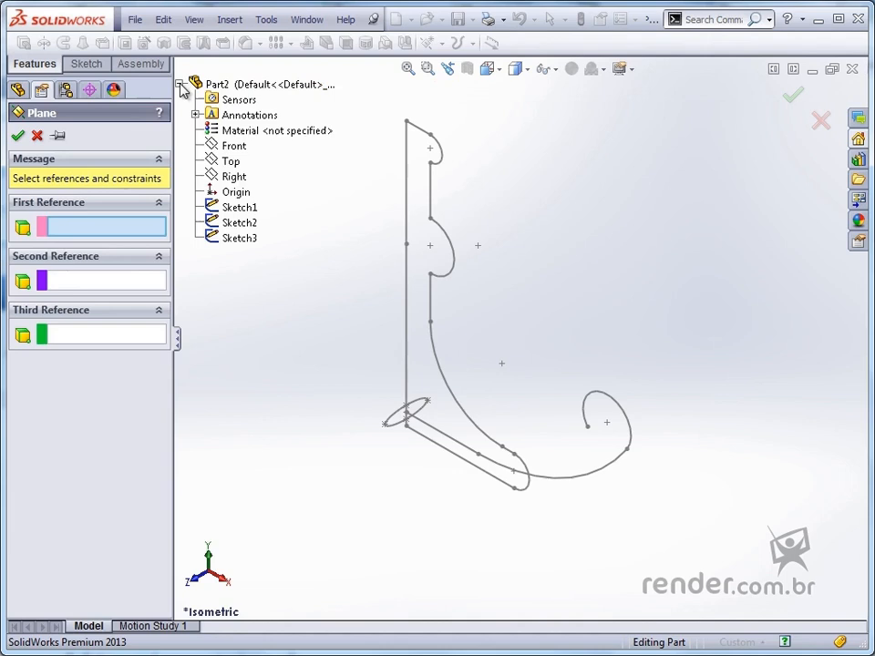
click(233, 162)
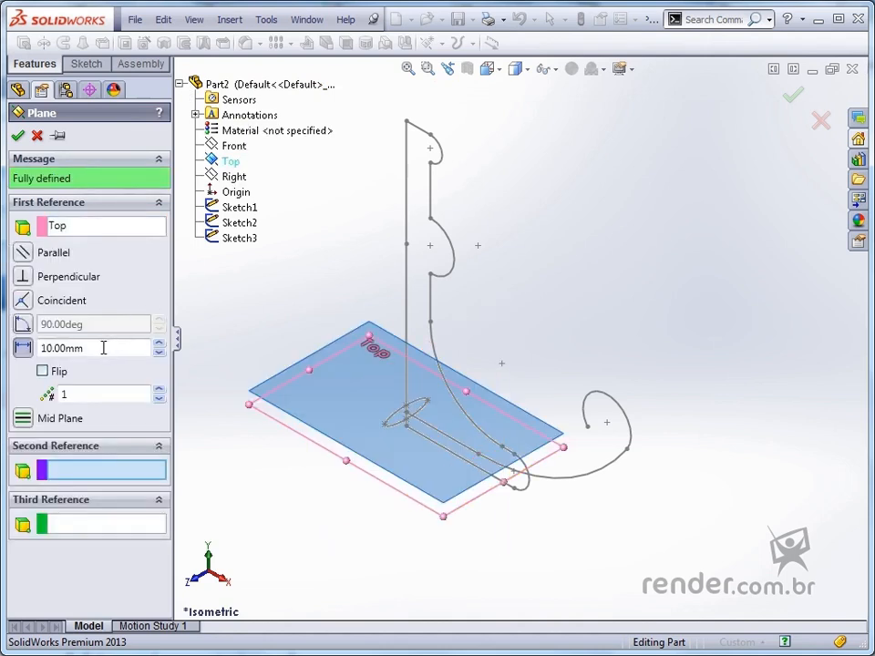
click(13, 353)
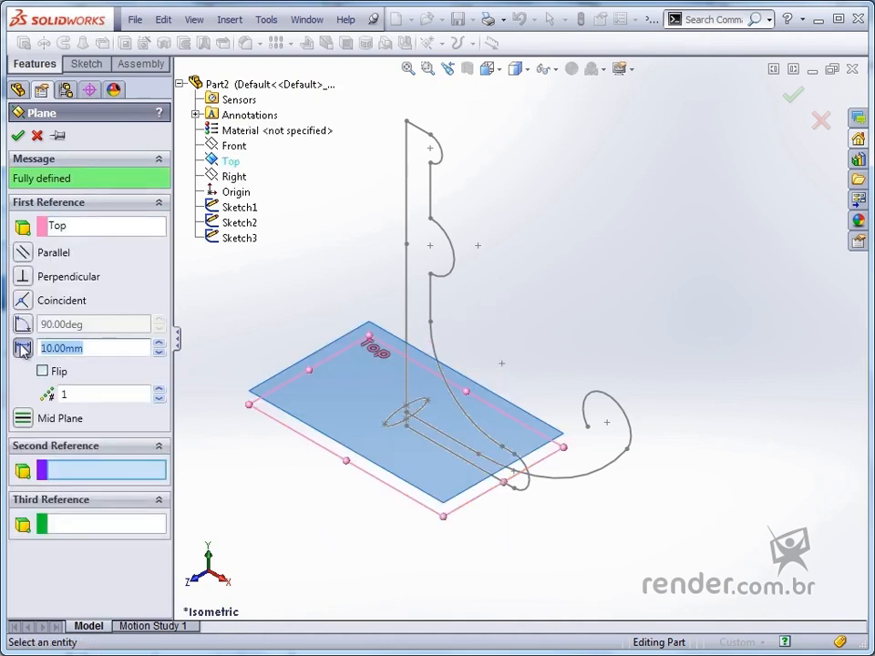
text(220)
key(Return)
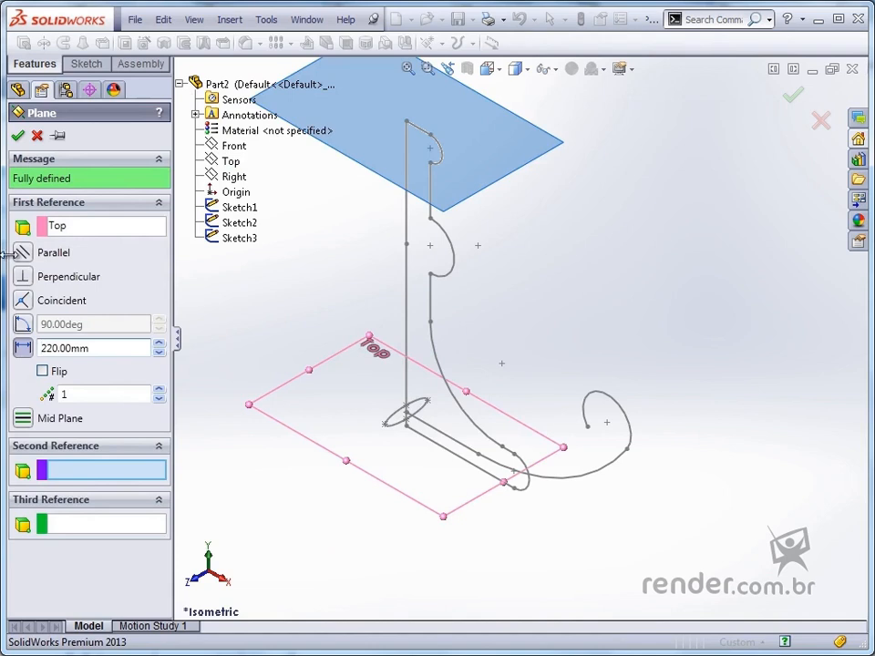
click(17, 136)
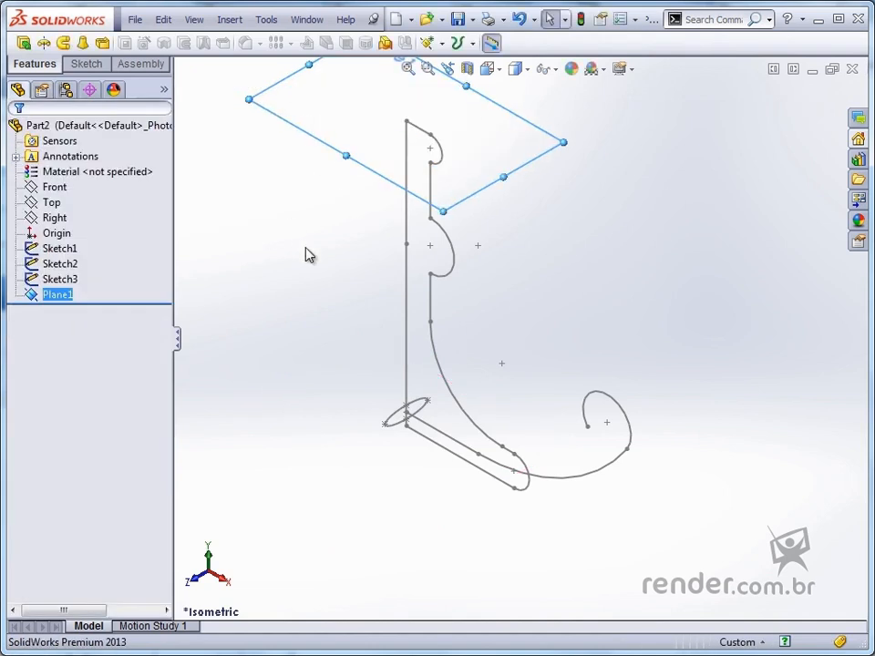
Step: On the new offset plane, sketch a circle about 59 mm in diameter centred on the origin
click(79, 66)
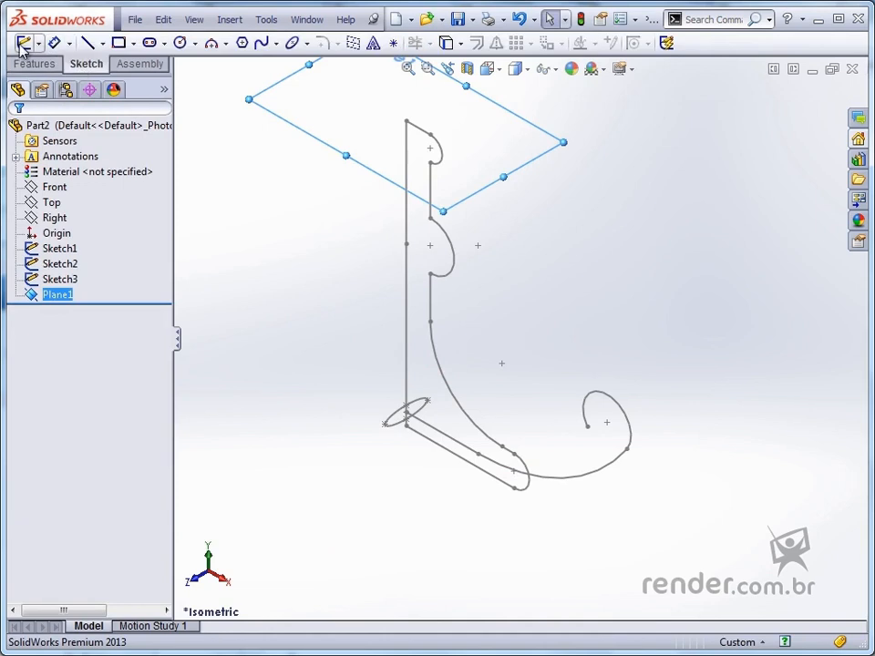
click(22, 49)
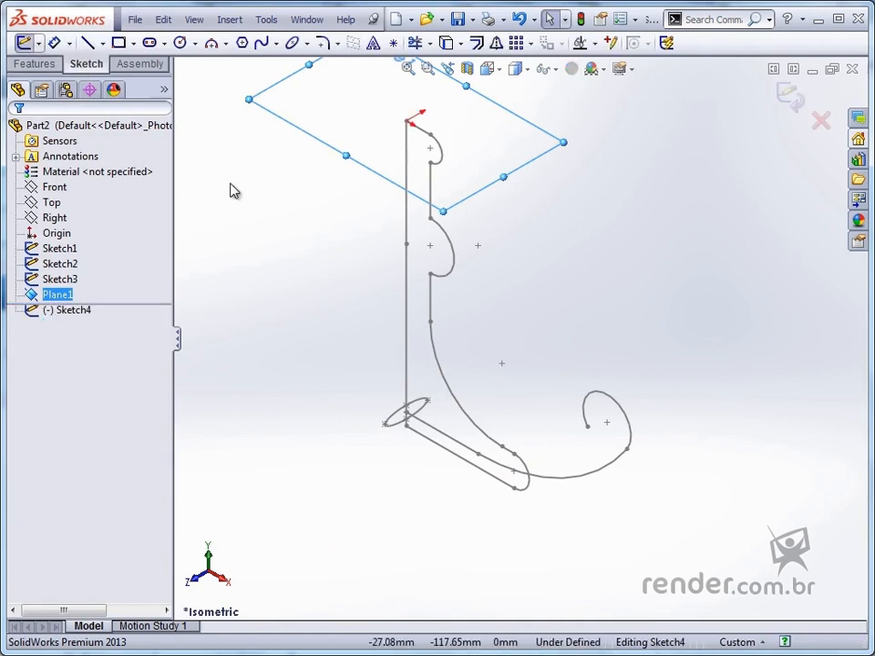
click(182, 44)
click(401, 338)
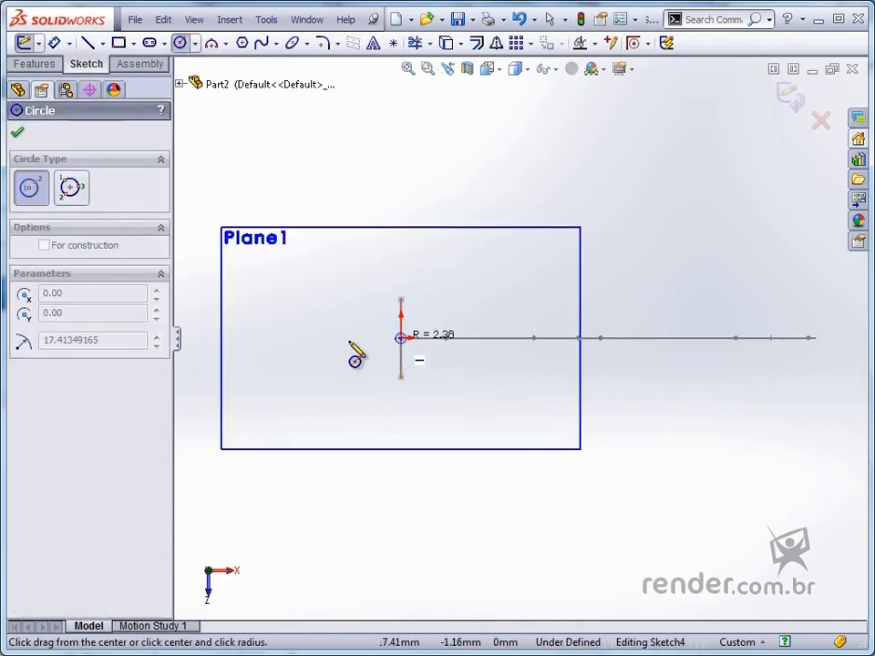
click(343, 361)
Step: Dimension the circle's diameter to 30 mm and exit the sketch
click(54, 43)
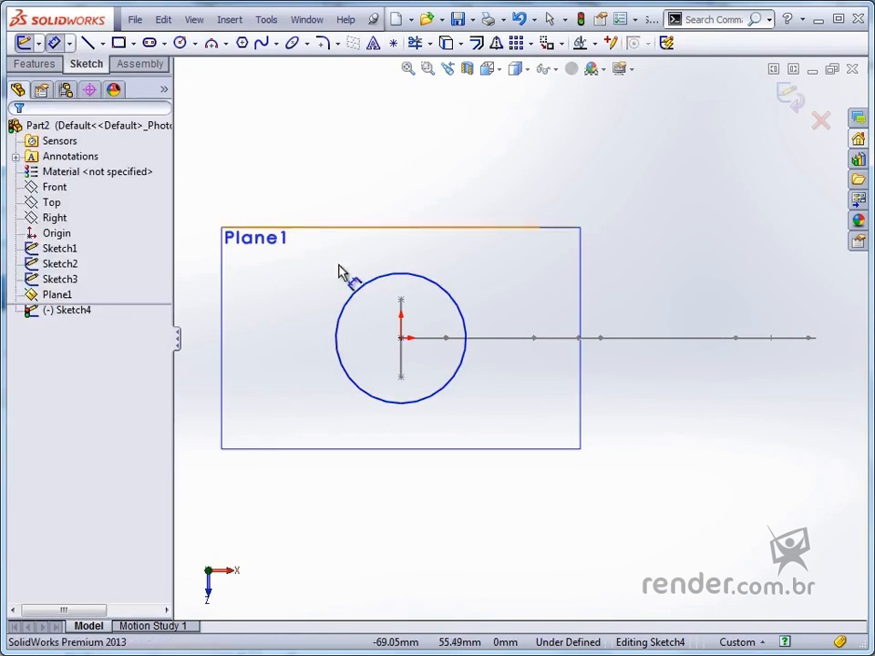
click(357, 294)
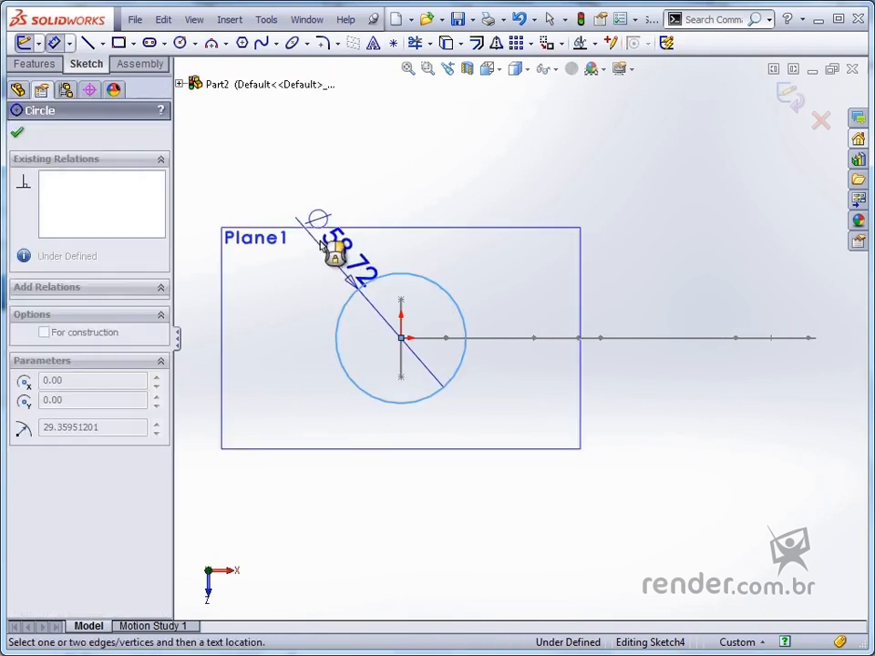
click(321, 244)
text(30)
key(Return)
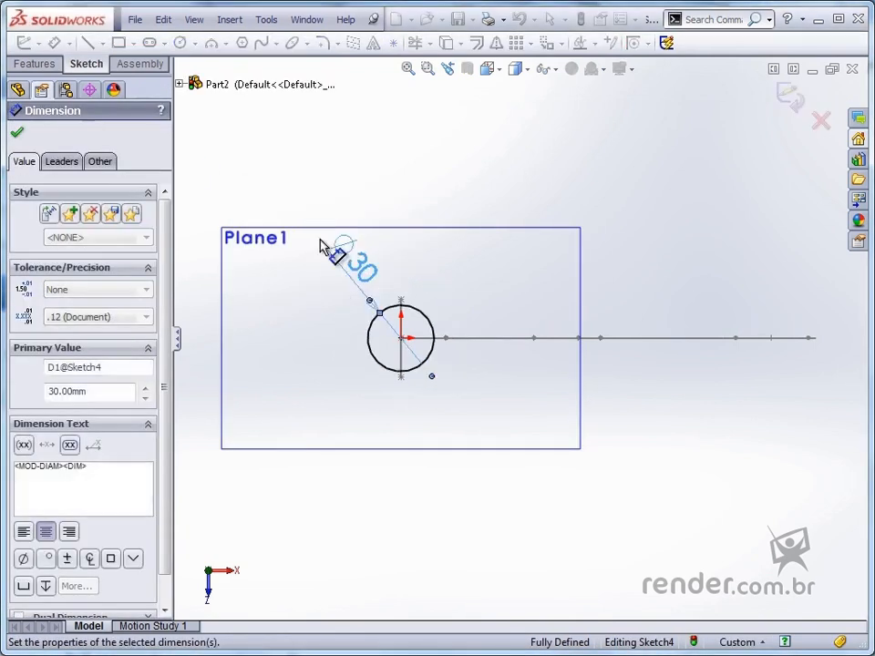
click(791, 97)
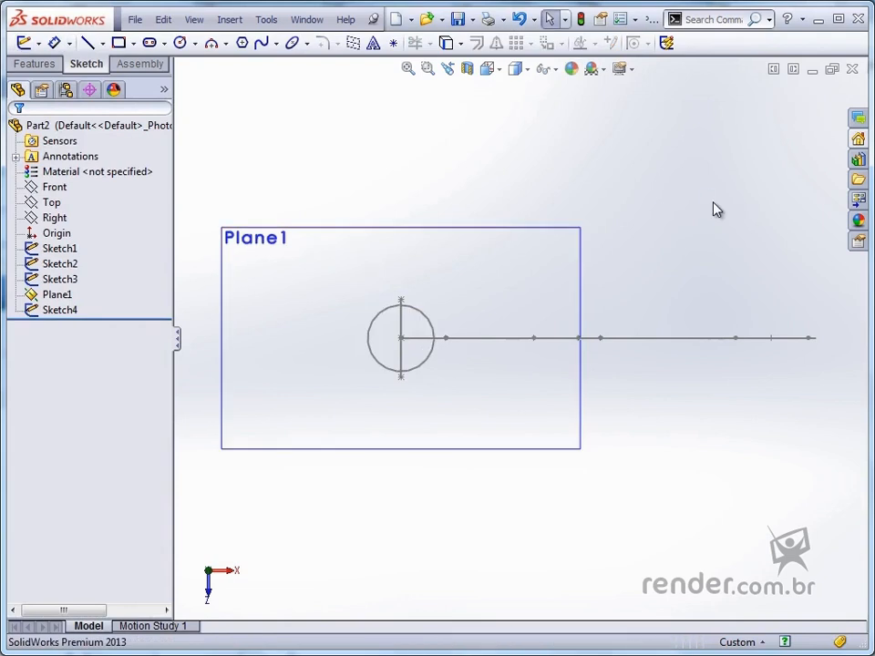
Step: Hide the offset plane and show the part in isometric view
key(ctrl+7)
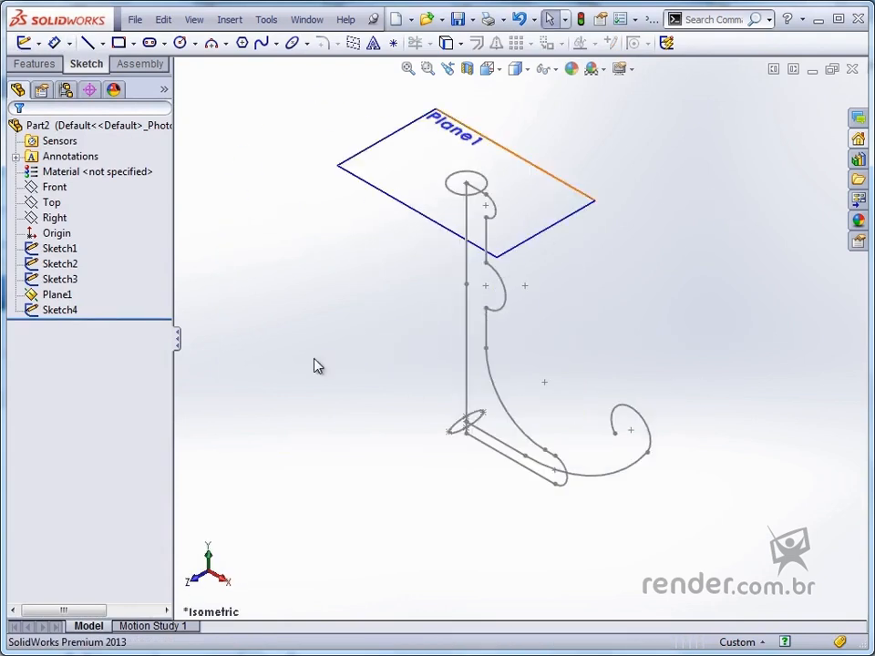
click(57, 294)
key(Escape)
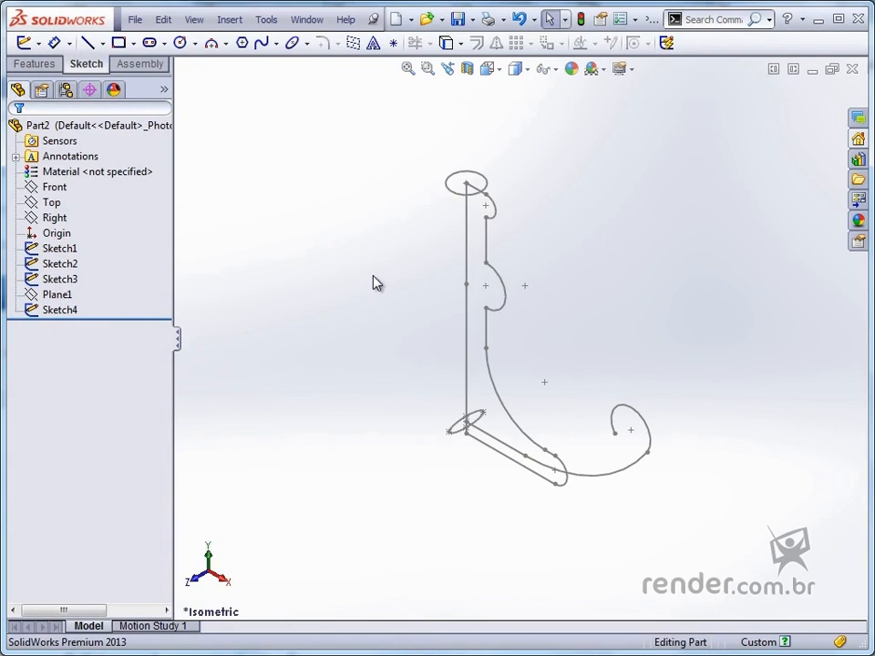